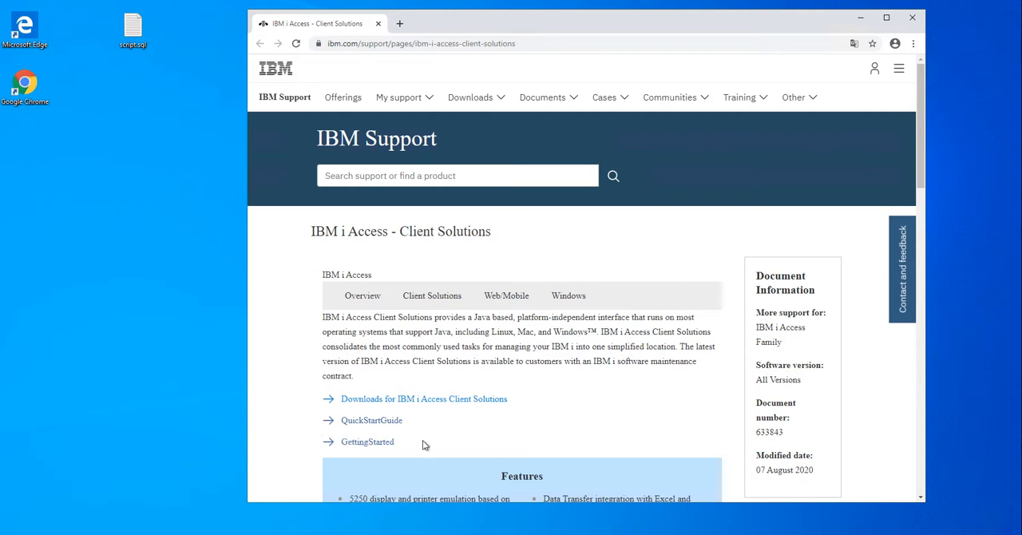
Open the downloads for IBM i Access Client Solutions and sign in with the IBMid e-mail and account password.
{"action": "left_click", "coordinate": [503, 404]}
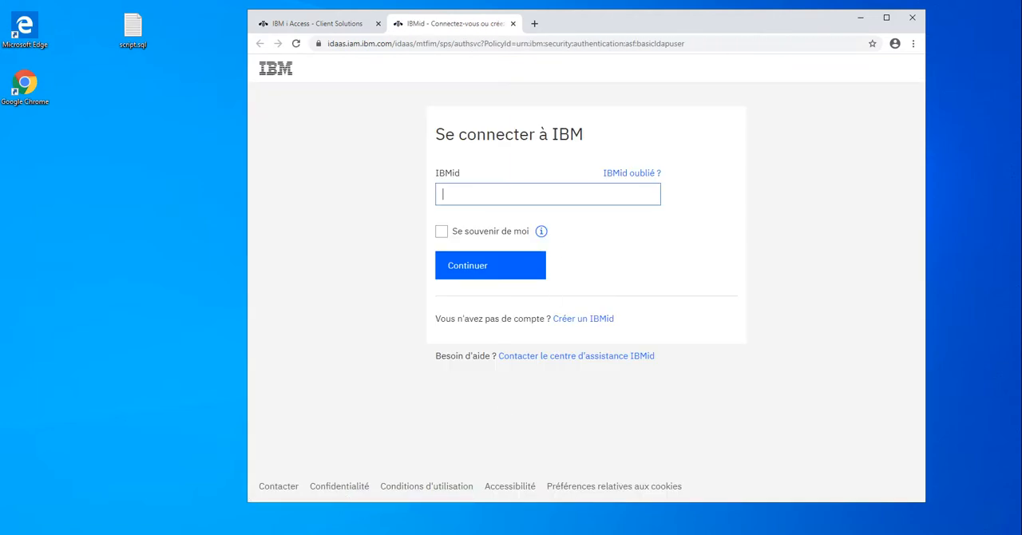
{"action": "type", "text": "nath"}
{"action": "key", "text": "Down"}
{"action": "key", "text": "Tab"}
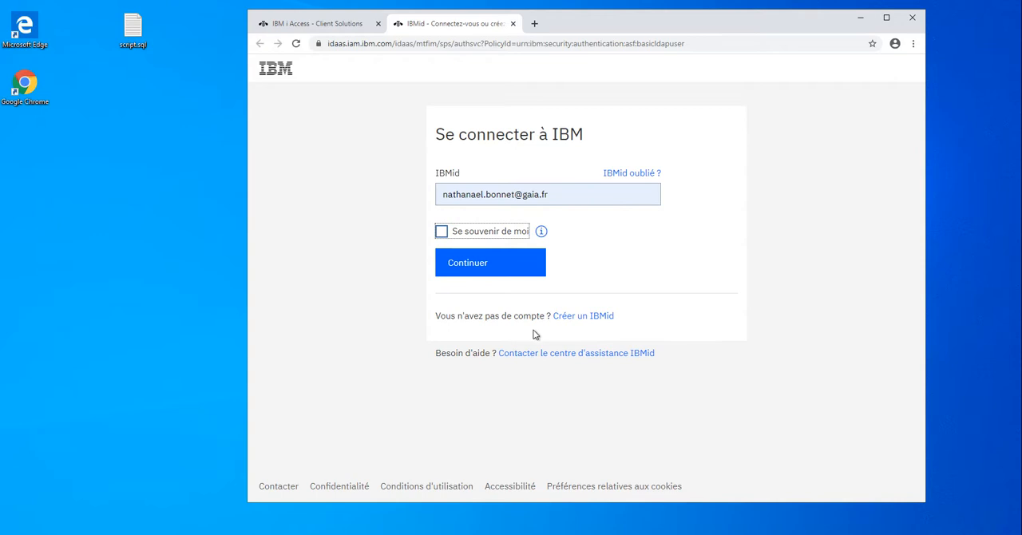
{"action": "left_click", "coordinate": [529, 271]}
{"action": "type", "text": "••"}
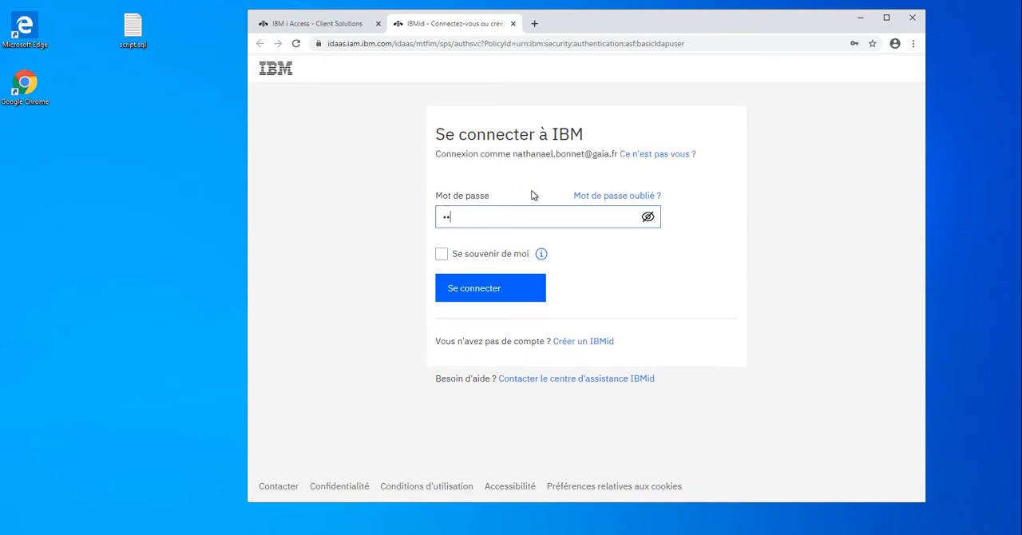
{"action": "type", "text": "••••••"}
{"action": "key", "text": "Return"}
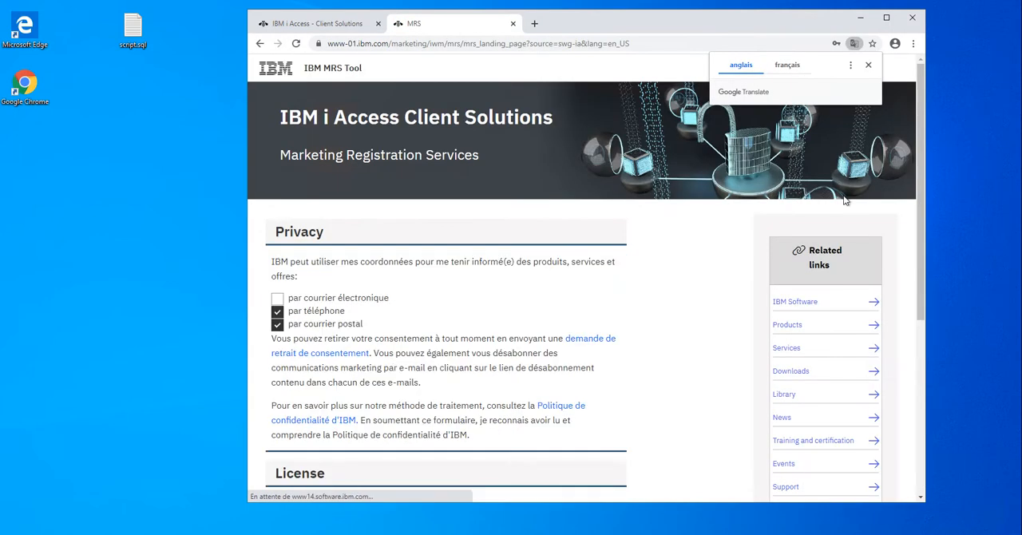
Agree to the license for IBM i Access Client Solutions and confirm the acceptance.
{"action": "left_click_drag", "start_coordinate": [920, 153], "coordinate": [905, 322]}
{"action": "left_click", "coordinate": [275, 367]}
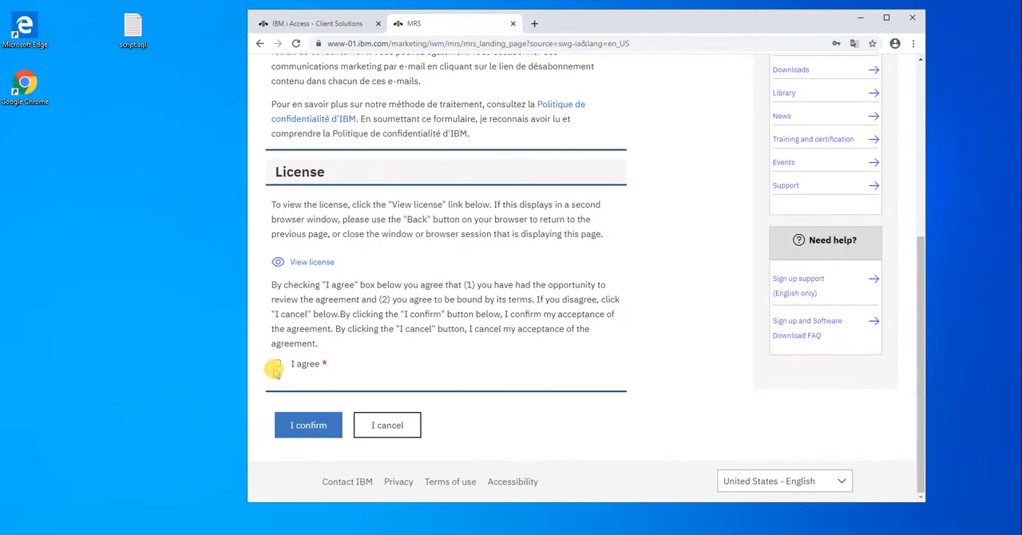
{"action": "left_click", "coordinate": [308, 425]}
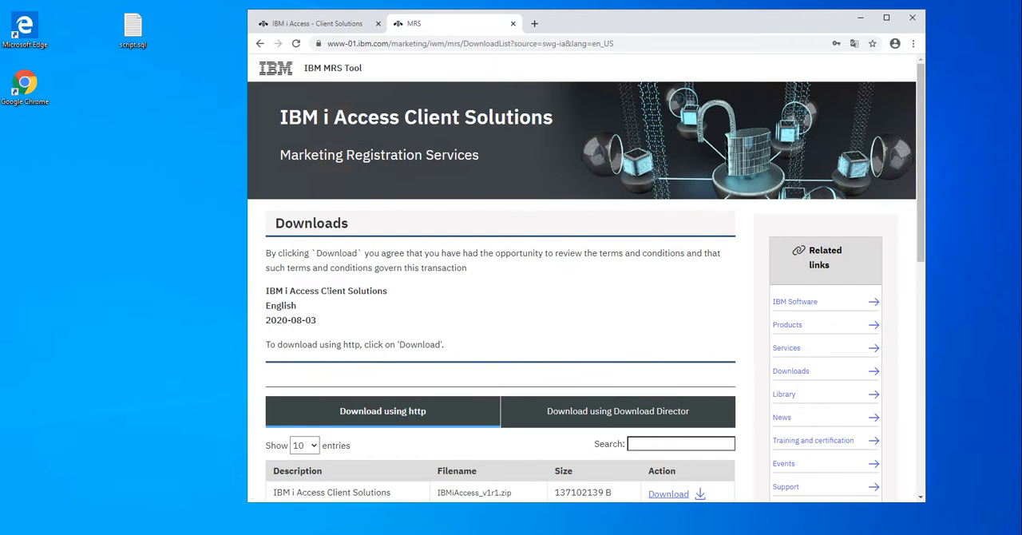
Download the IBM i Access Client Solutions package IBMiAccess_v1r1.zip over http.
{"action": "scroll", "coordinate": [516, 290], "scroll_direction": "down", "scroll_amount": 3}
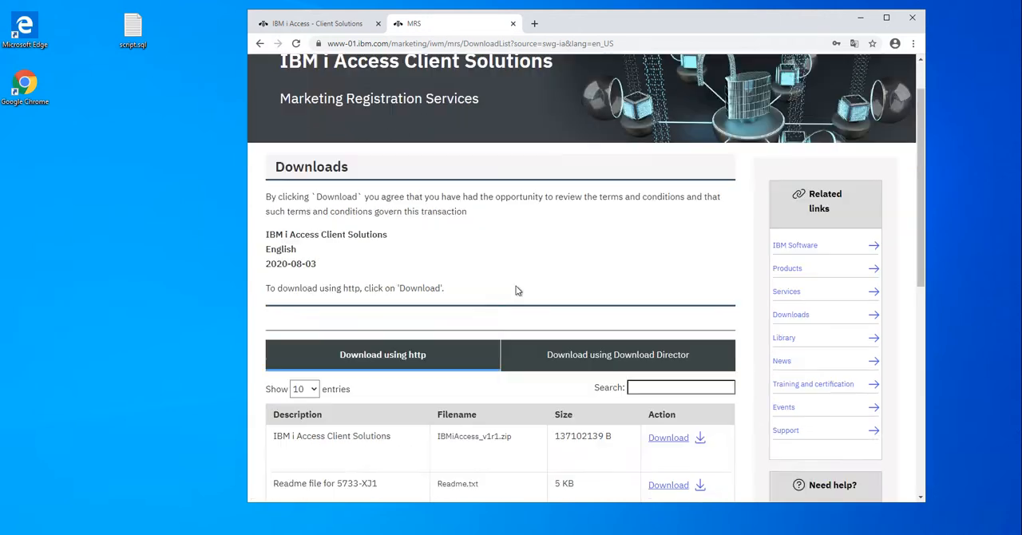
{"action": "left_click_drag", "start_coordinate": [922, 146], "coordinate": [902, 245]}
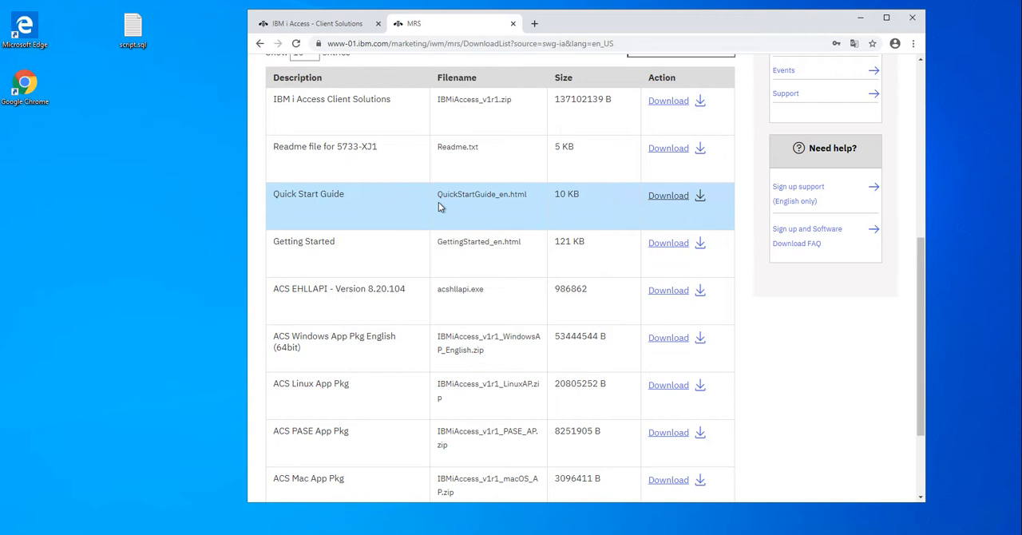
{"action": "left_click", "coordinate": [668, 102]}
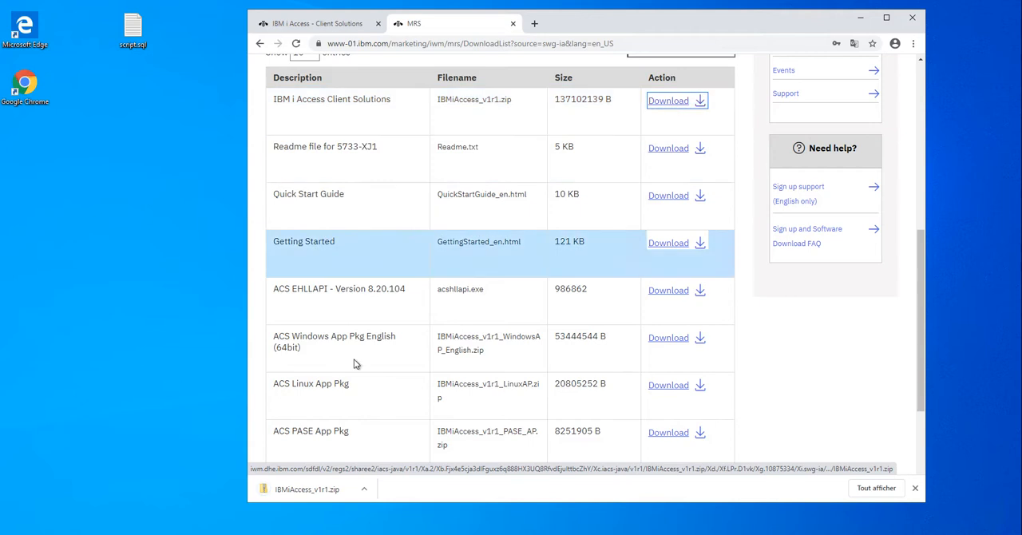
Show the downloaded IBMiAccess_v1r1.zip in its folder, minimize the browser, and reduce the folder window's height.
{"action": "left_click", "coordinate": [364, 491]}
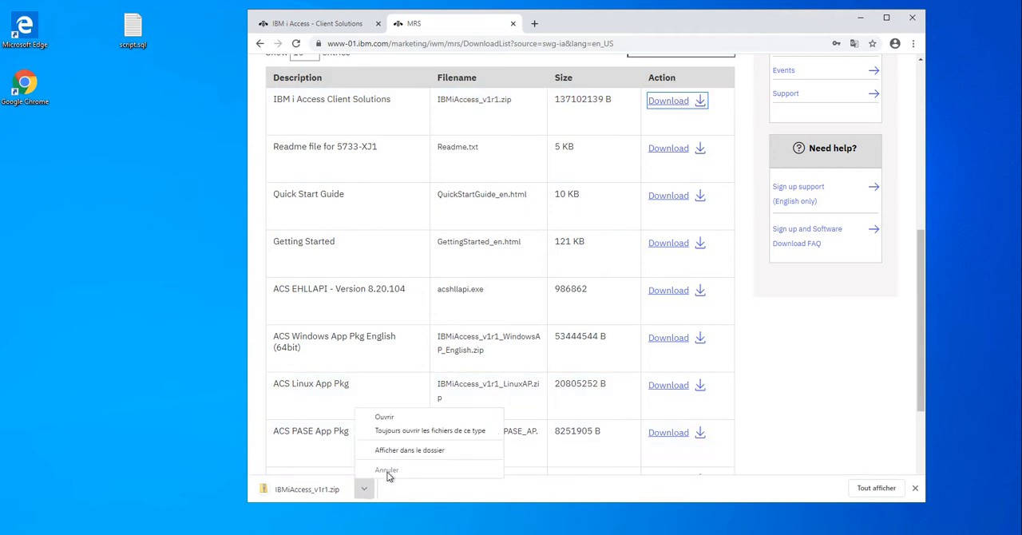
{"action": "left_click", "coordinate": [437, 453]}
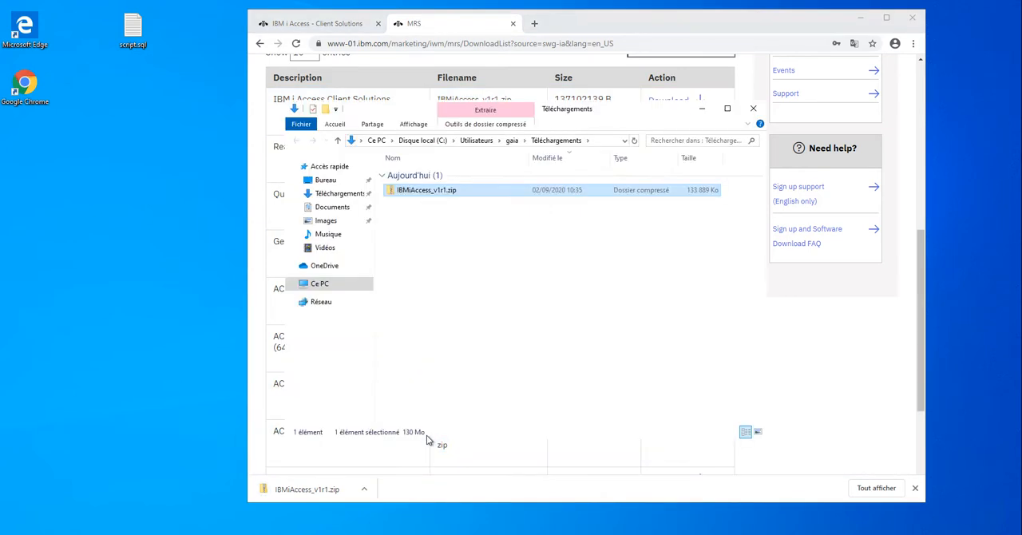
{"action": "left_click", "coordinate": [861, 16]}
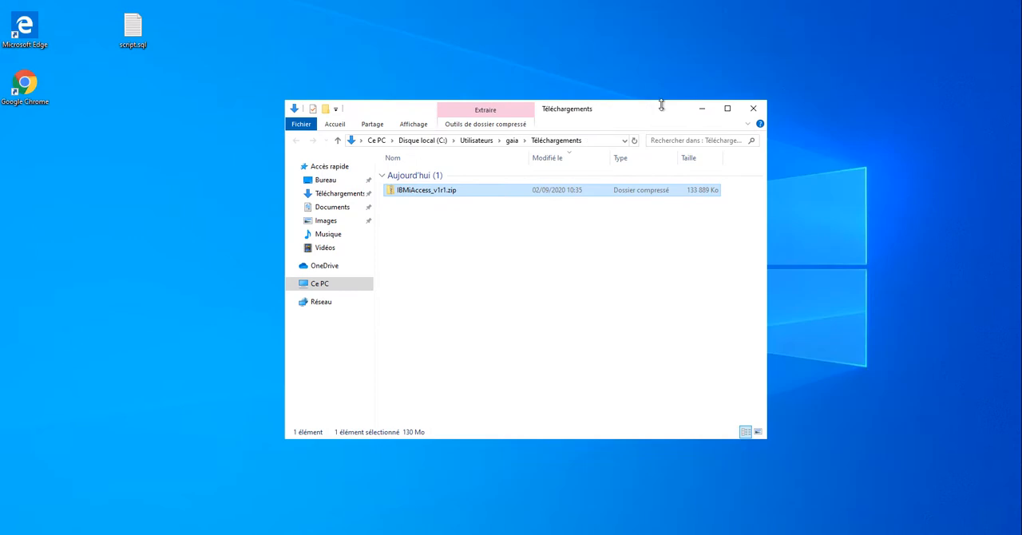
{"action": "left_click_drag", "start_coordinate": [646, 101], "coordinate": [612, 249]}
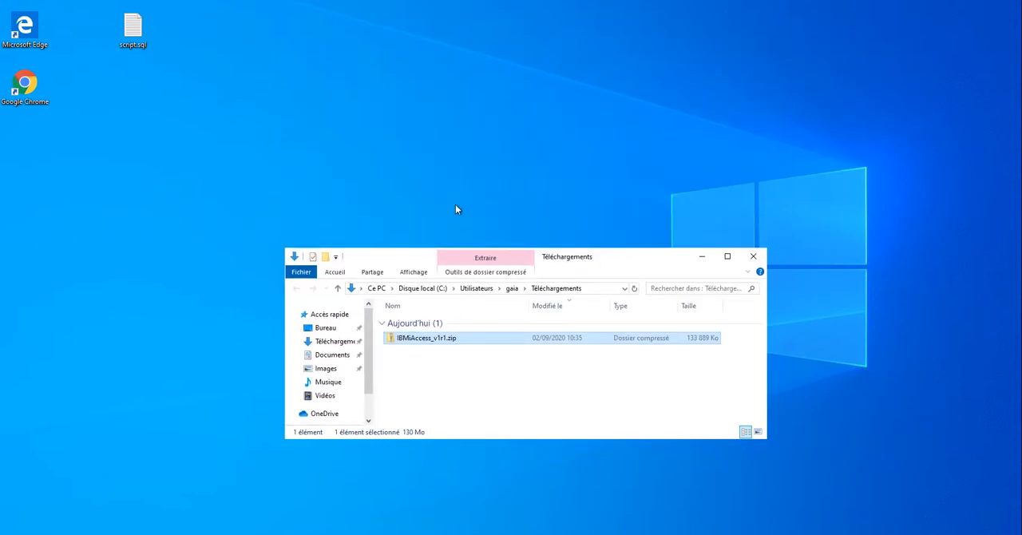
Start extracting all of IBMiAccess_v1r1.zip and create a folder named acs on the desktop while choosing the destination.
{"action": "right_click", "coordinate": [491, 339]}
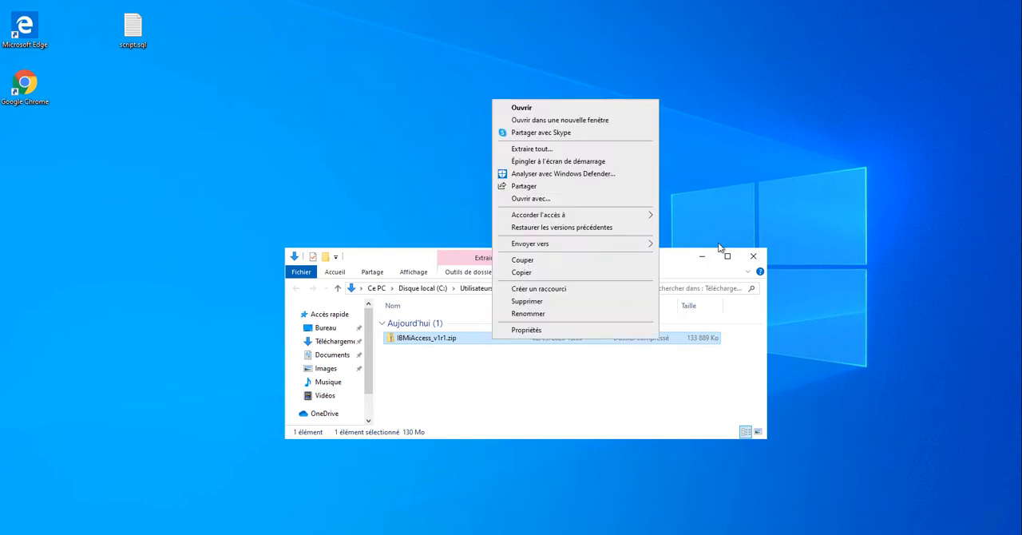
{"action": "left_click", "coordinate": [638, 148]}
{"action": "left_click", "coordinate": [678, 204]}
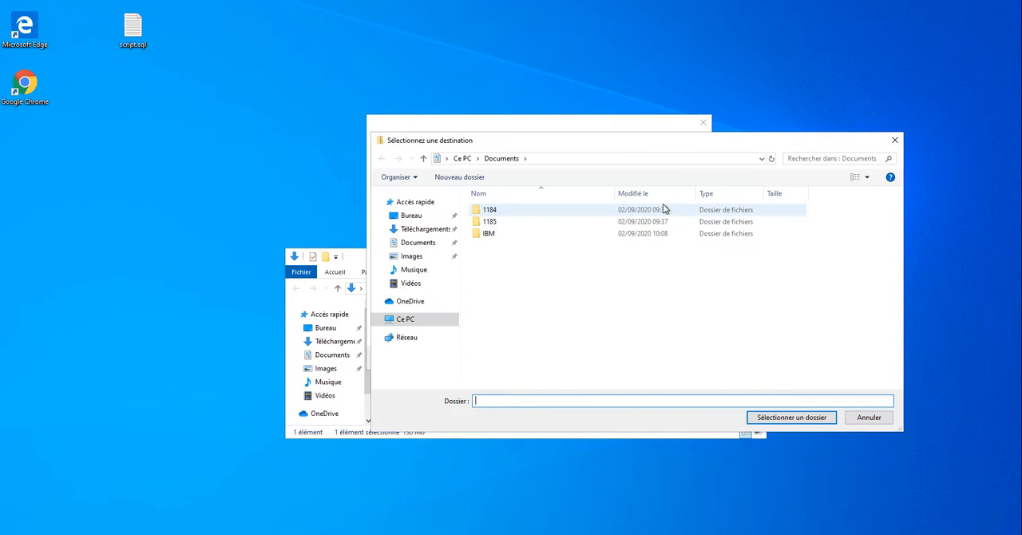
{"action": "left_click", "coordinate": [420, 219]}
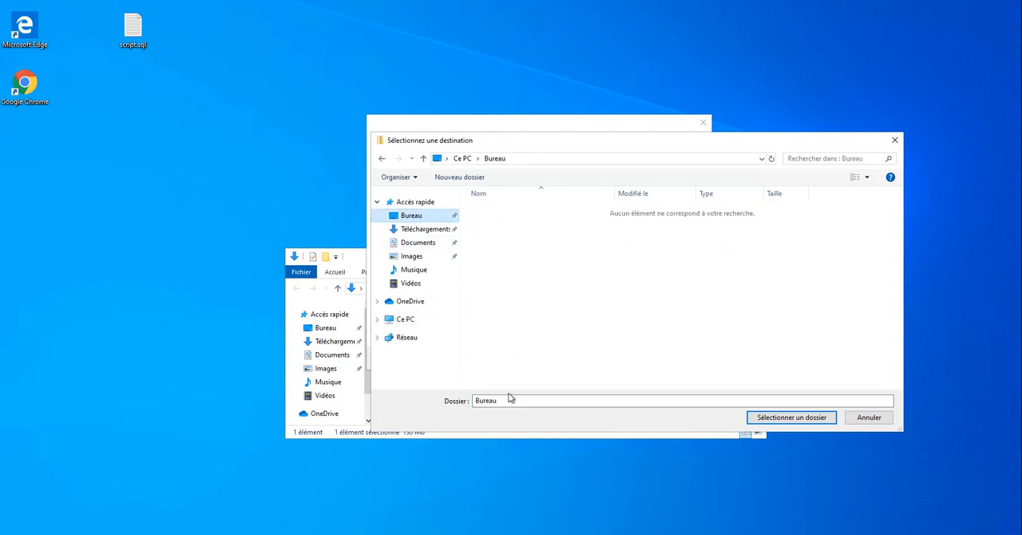
{"action": "right_click", "coordinate": [768, 308]}
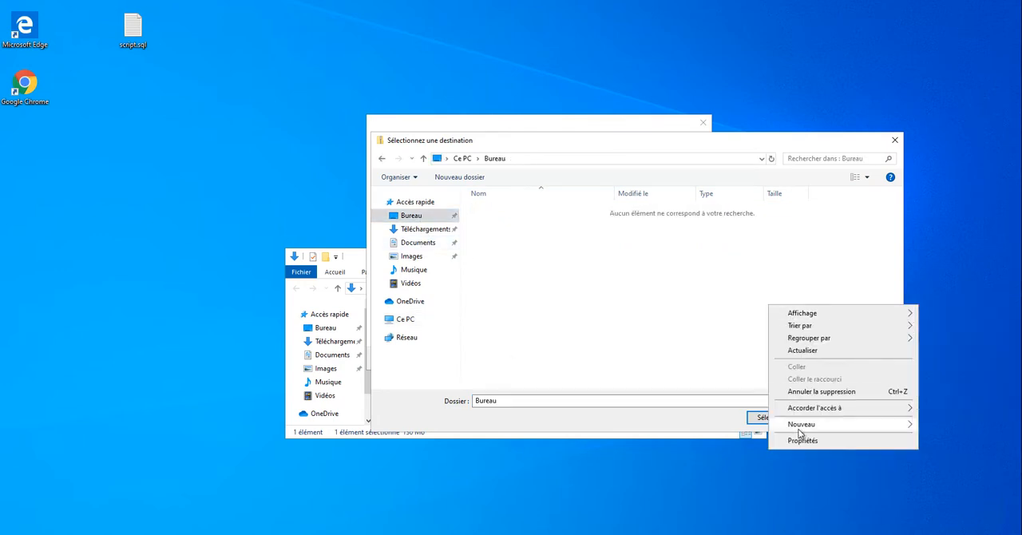
{"action": "mouse_move", "coordinate": [805, 424]}
{"action": "left_click", "coordinate": [939, 423]}
{"action": "type", "text": "acs"}
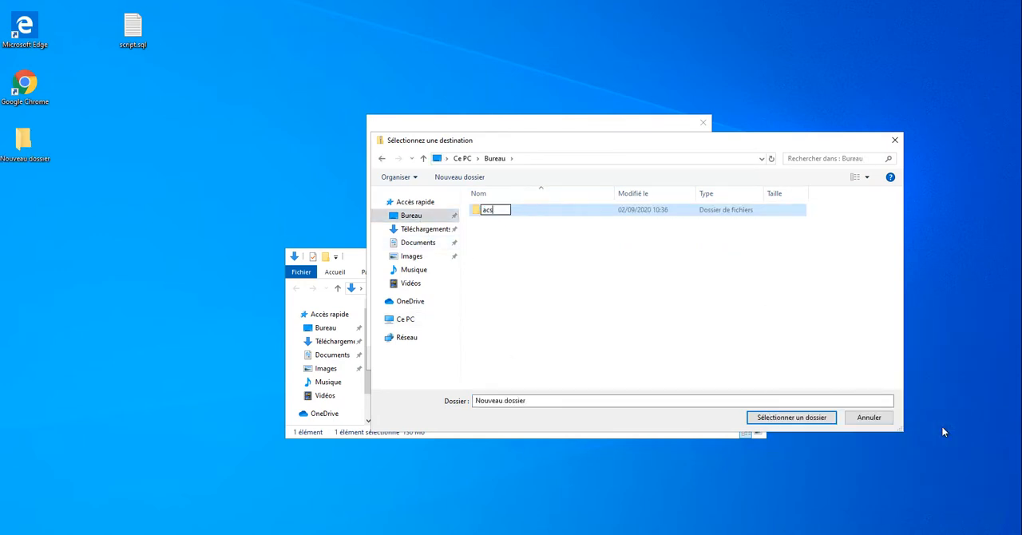
Choose the acs folder as the destination and extract the archive into it.
{"action": "left_click", "coordinate": [775, 213]}
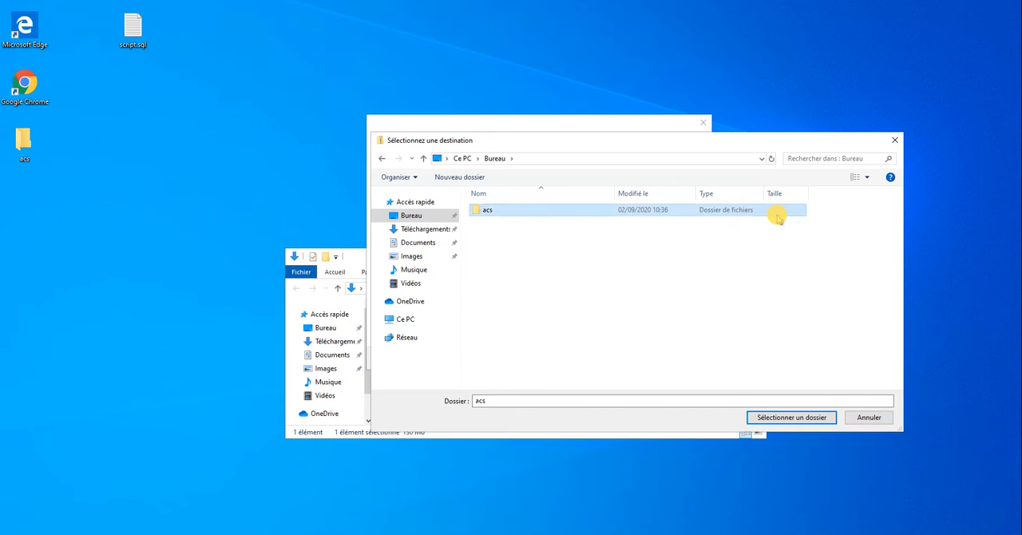
{"action": "left_click", "coordinate": [787, 418]}
{"action": "left_click", "coordinate": [633, 359]}
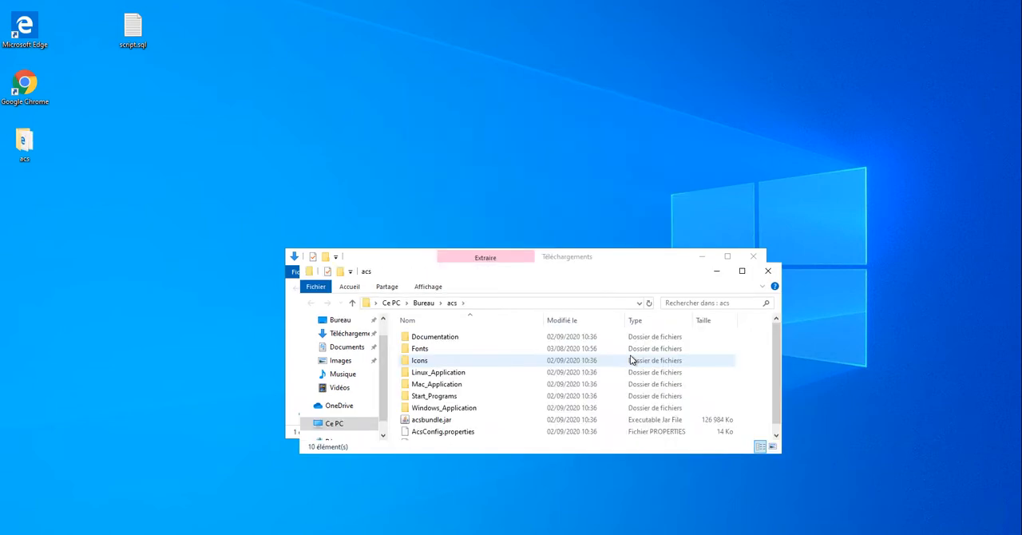
Close the Téléchargements window, then move the acs folder window up and enlarge it to fit all its files.
{"action": "left_click", "coordinate": [753, 257]}
{"action": "left_click_drag", "start_coordinate": [672, 271], "coordinate": [661, 146]}
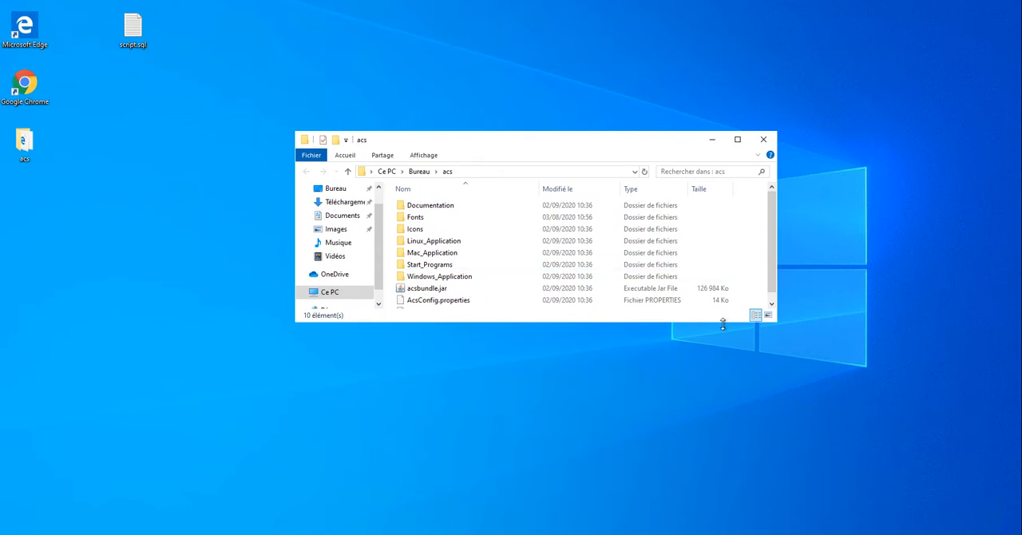
{"action": "left_click_drag", "start_coordinate": [722, 322], "coordinate": [725, 367]}
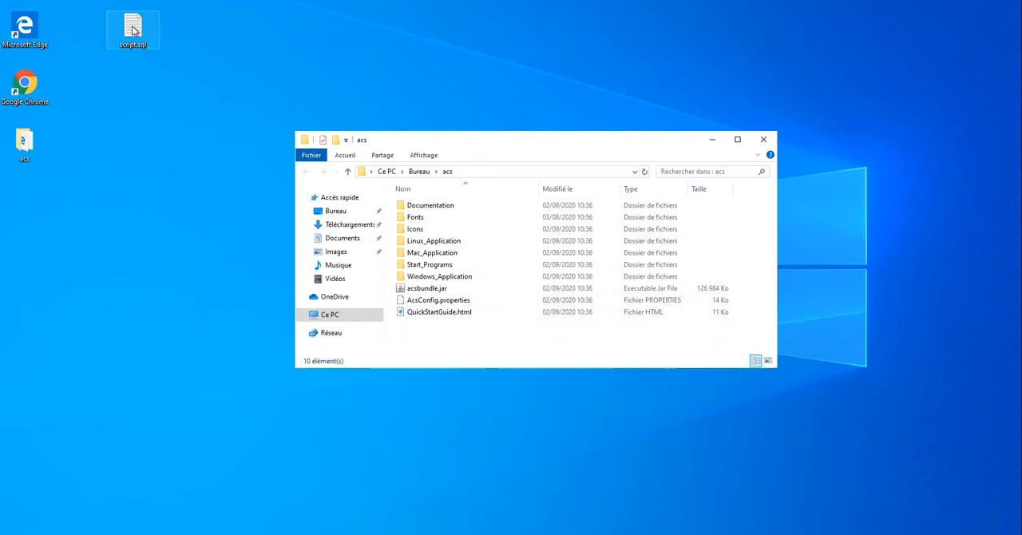
Launch acsbundle.jar, examine the descriptions of the available Access Client Solutions tasks, and close the program.
{"action": "double_click", "coordinate": [427, 290]}
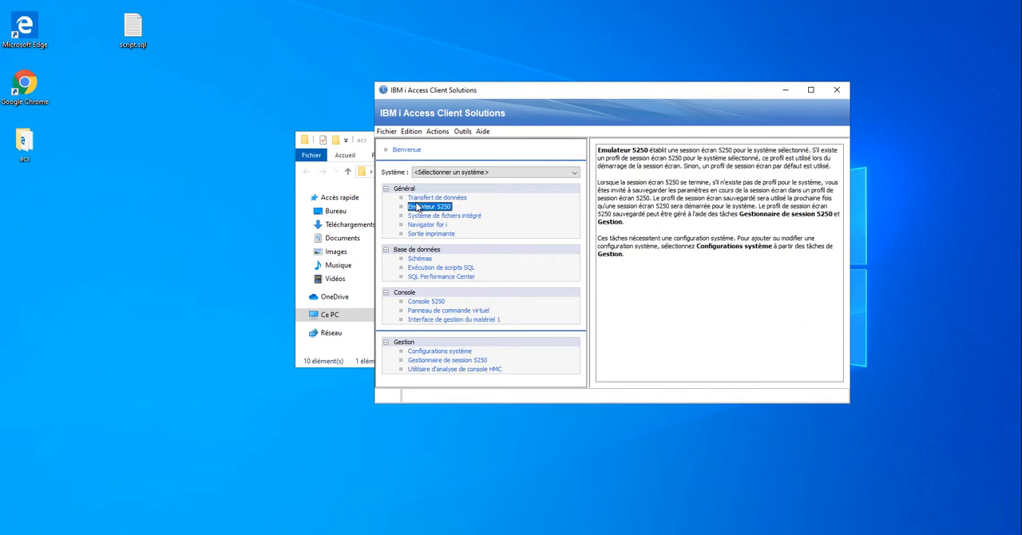
{"action": "left_click", "coordinate": [654, 287]}
{"action": "key", "text": "ctrl+a"}
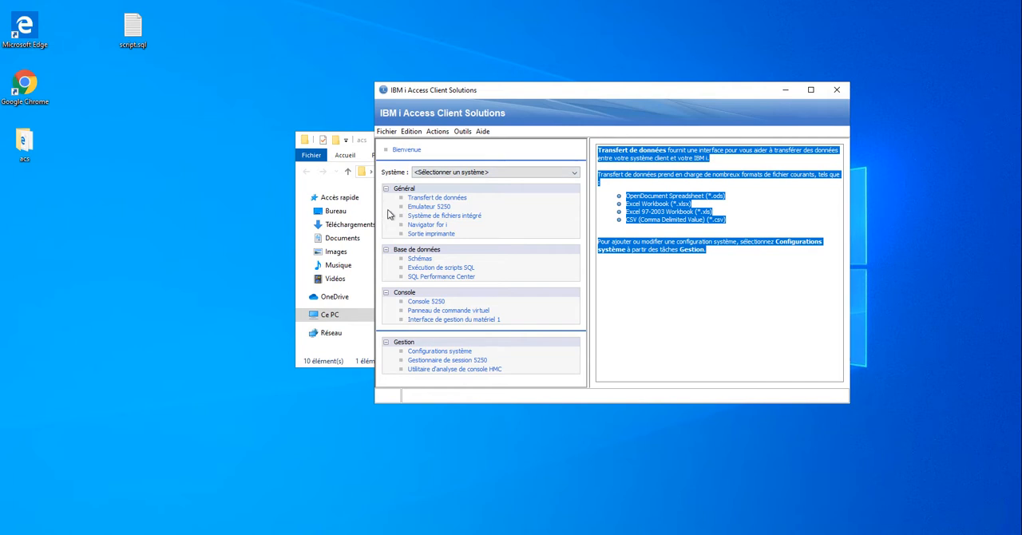
{"action": "mouse_move", "coordinate": [407, 217]}
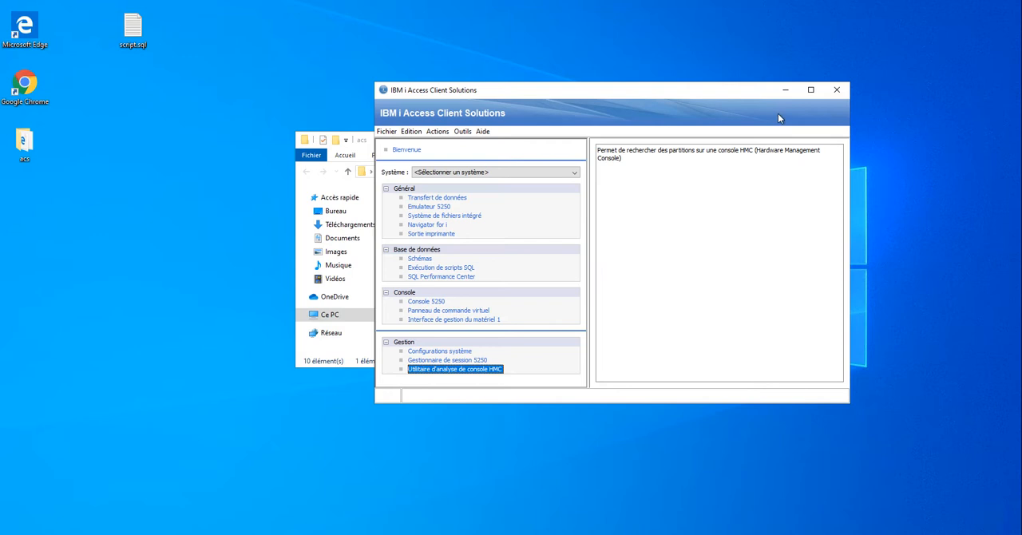
{"action": "left_click", "coordinate": [836, 89]}
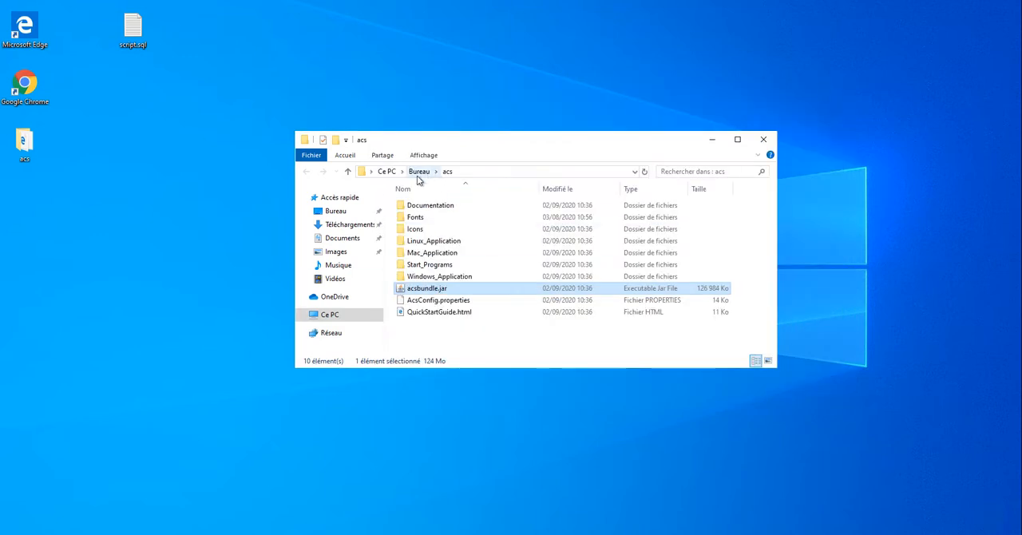
Run install_acs_32.js from the Windows_Application folder, turning off the security prompt for this file.
{"action": "double_click", "coordinate": [451, 277]}
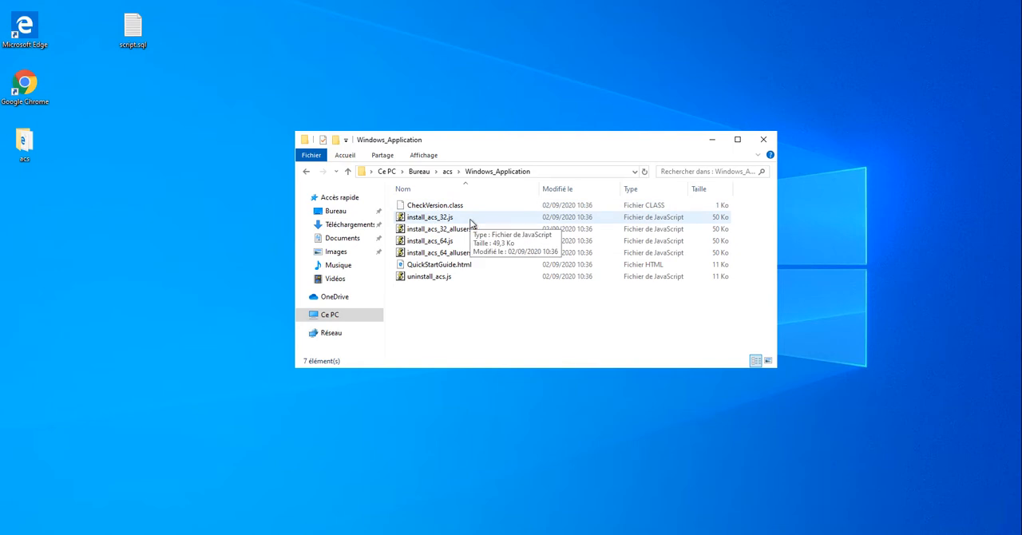
{"action": "double_click", "coordinate": [431, 217]}
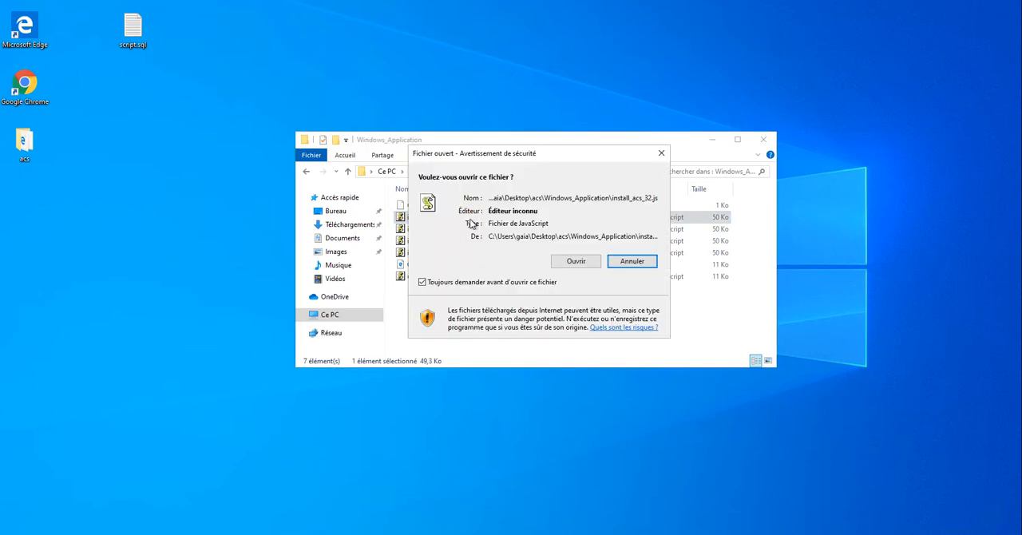
{"action": "left_click", "coordinate": [505, 282]}
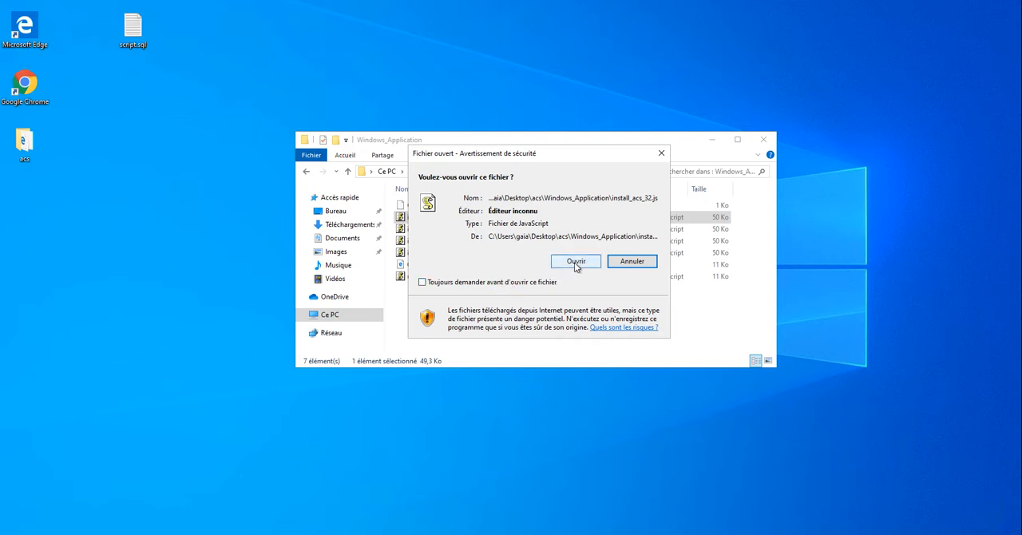
{"action": "left_click", "coordinate": [576, 262]}
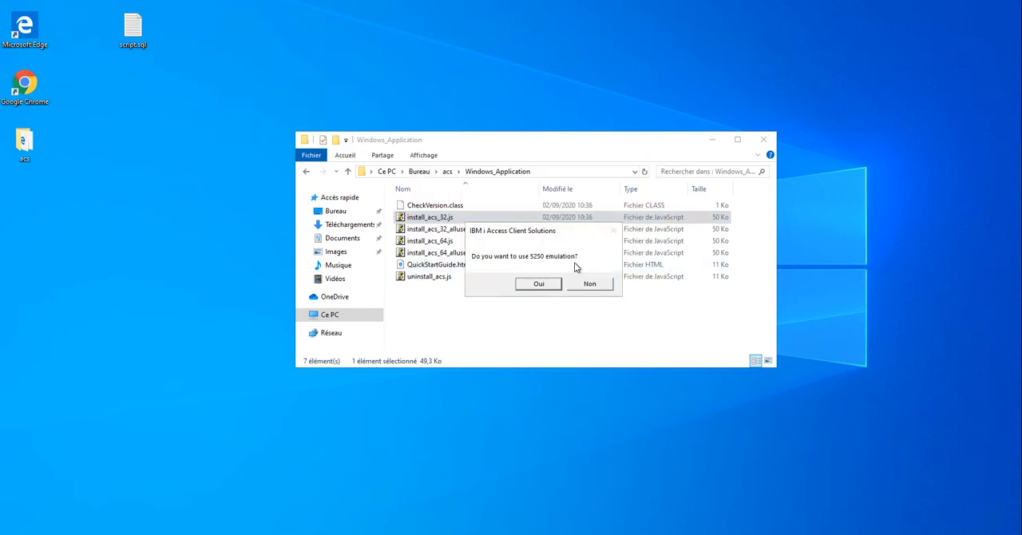
Minimize the Windows_Application window, then accept 5250 emulation, ACS as default for existing 5250 session profiles, and viewing printer output for all users.
{"action": "left_click", "coordinate": [711, 140]}
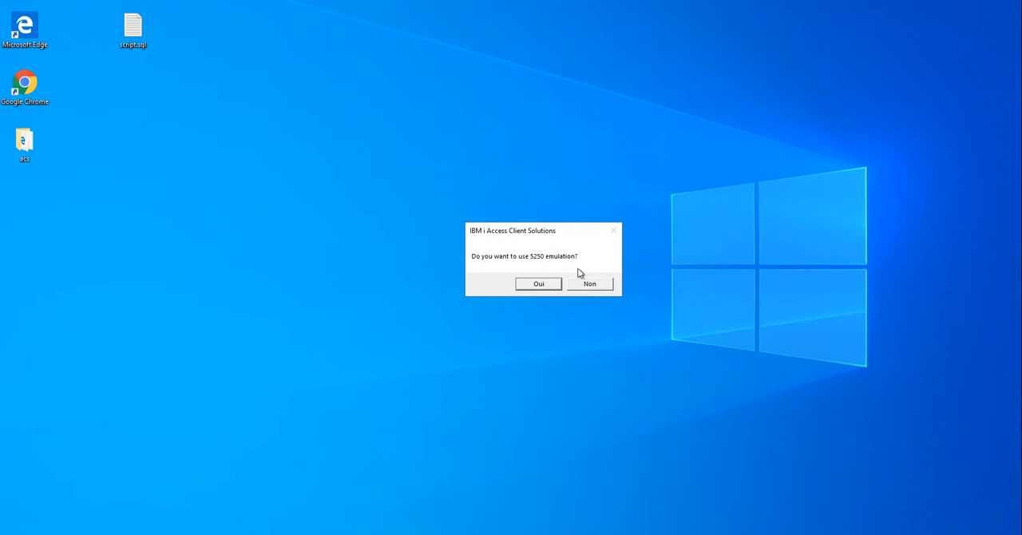
{"action": "left_click", "coordinate": [538, 284]}
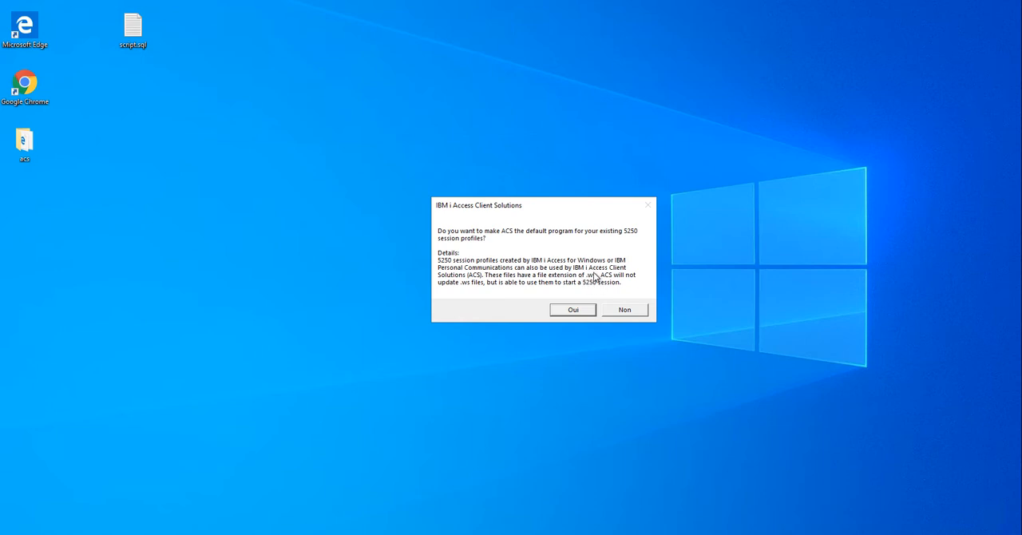
{"action": "left_click", "coordinate": [587, 314]}
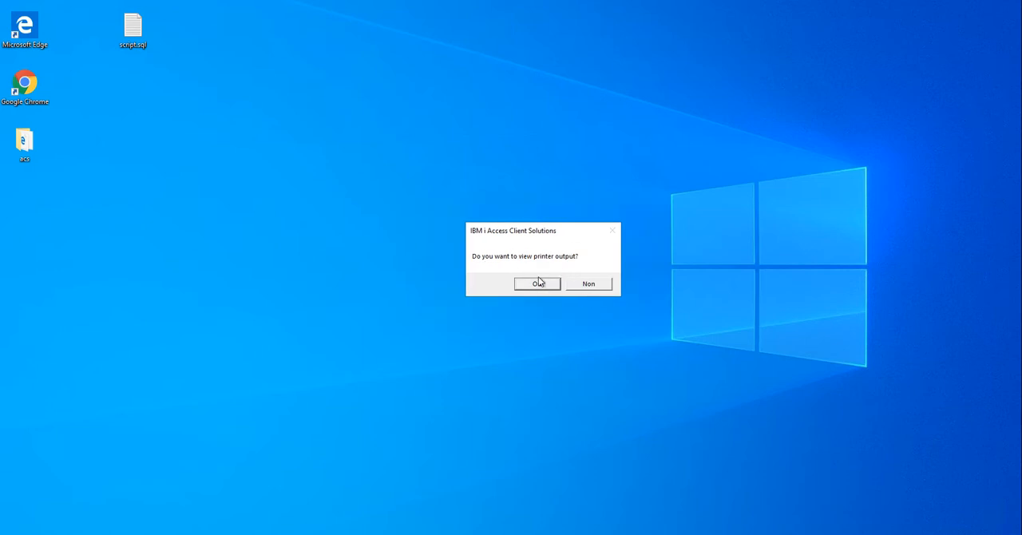
{"action": "left_click", "coordinate": [540, 284]}
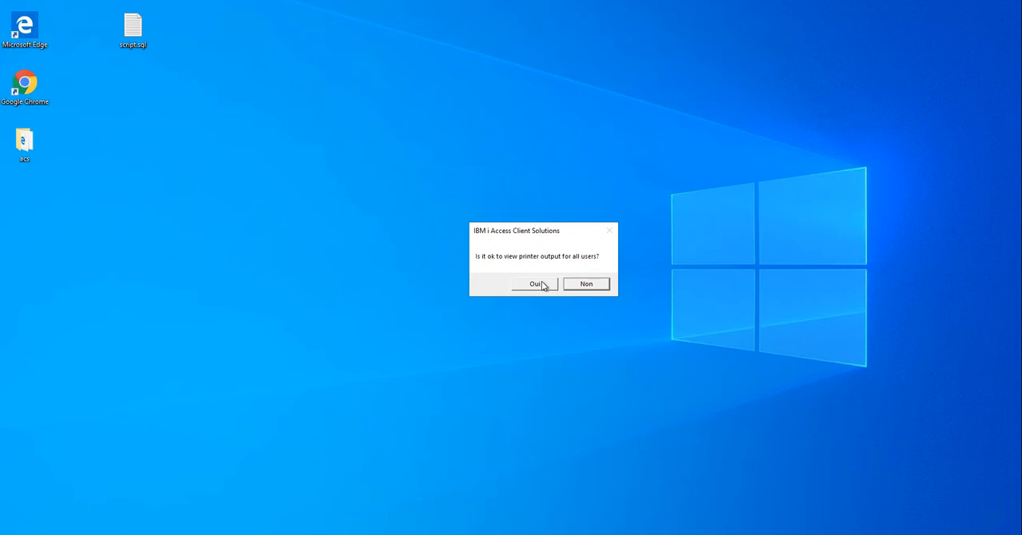
{"action": "left_click", "coordinate": [540, 284]}
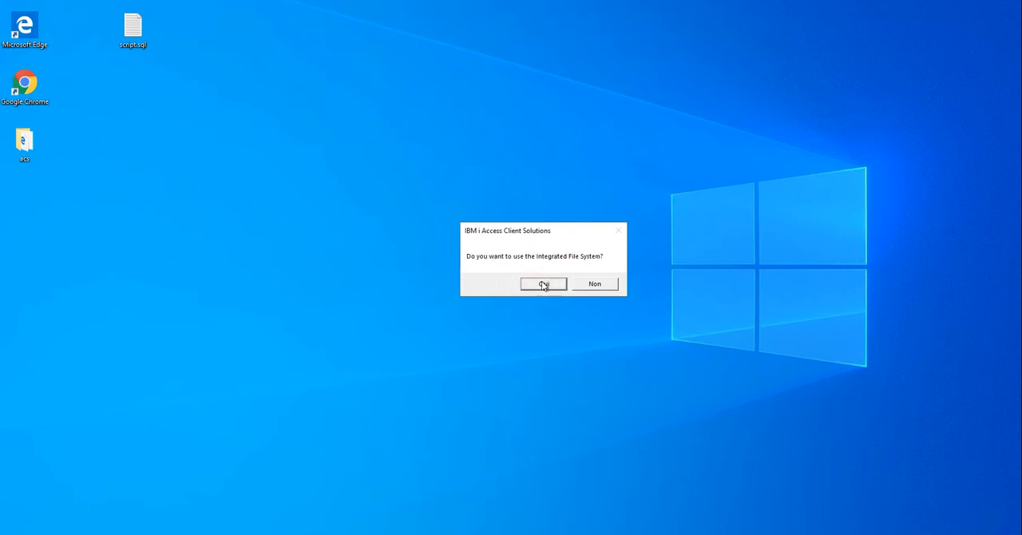
Accept the Integrated File System, data transfer to and from spreadsheets, SSL/TLS certificate management, and Database tools for the installation.
{"action": "left_click", "coordinate": [543, 285]}
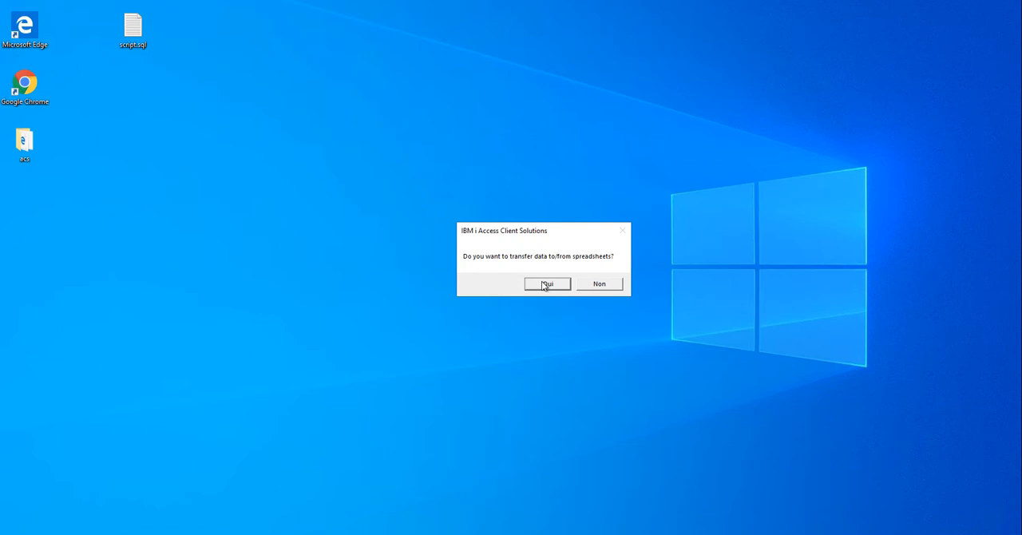
{"action": "left_click", "coordinate": [544, 285]}
{"action": "left_click", "coordinate": [542, 285]}
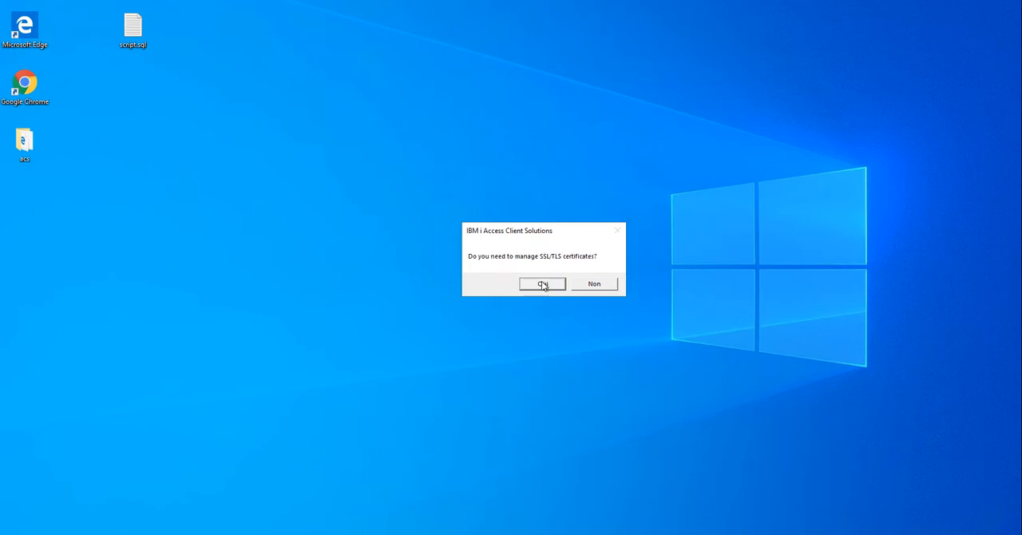
{"action": "left_click", "coordinate": [541, 285]}
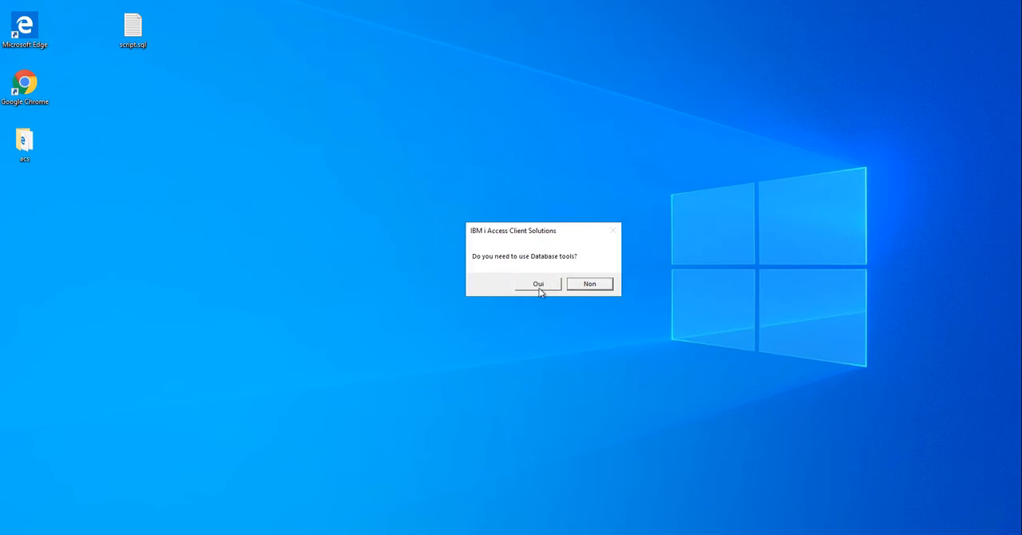
{"action": "left_click", "coordinate": [541, 285]}
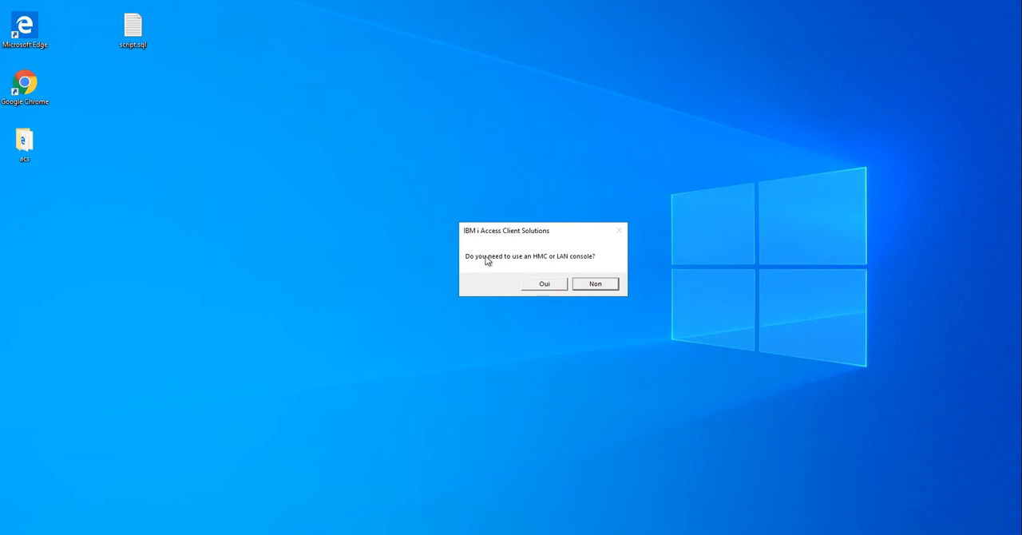
Decline the HMC or LAN console and remote commands, and accept the System Debugger and product shortcuts on the desktop.
{"action": "left_click", "coordinate": [598, 286]}
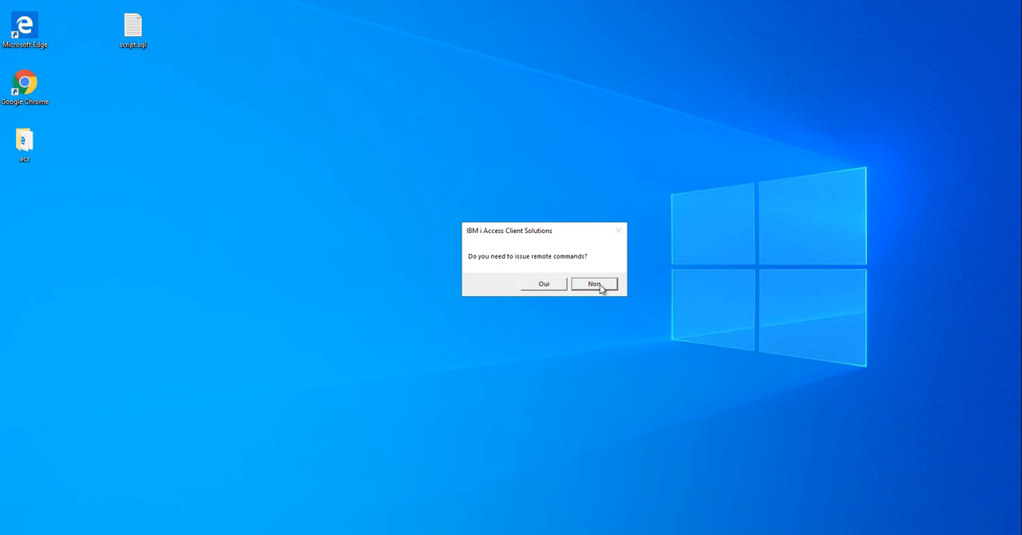
{"action": "left_click", "coordinate": [604, 291]}
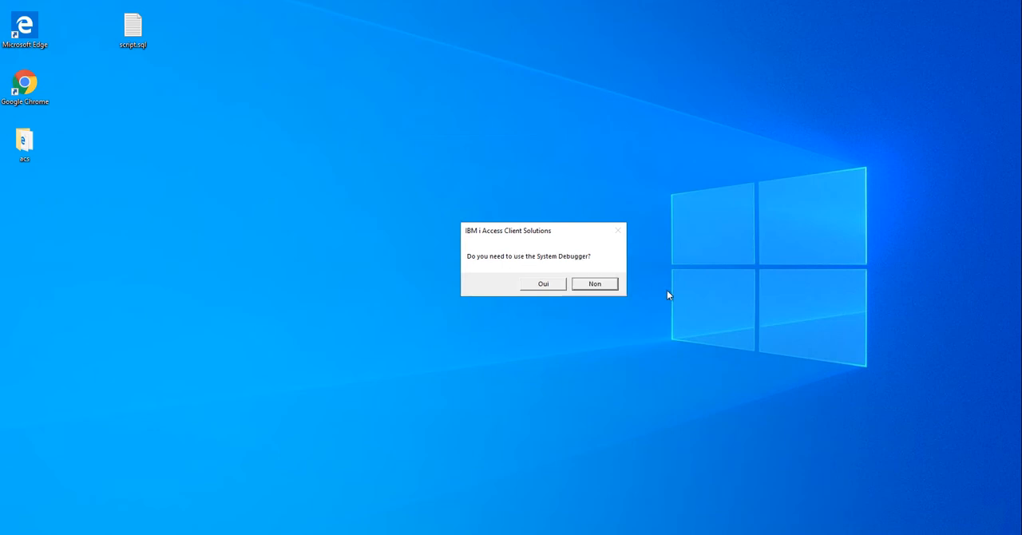
{"action": "left_click", "coordinate": [551, 285]}
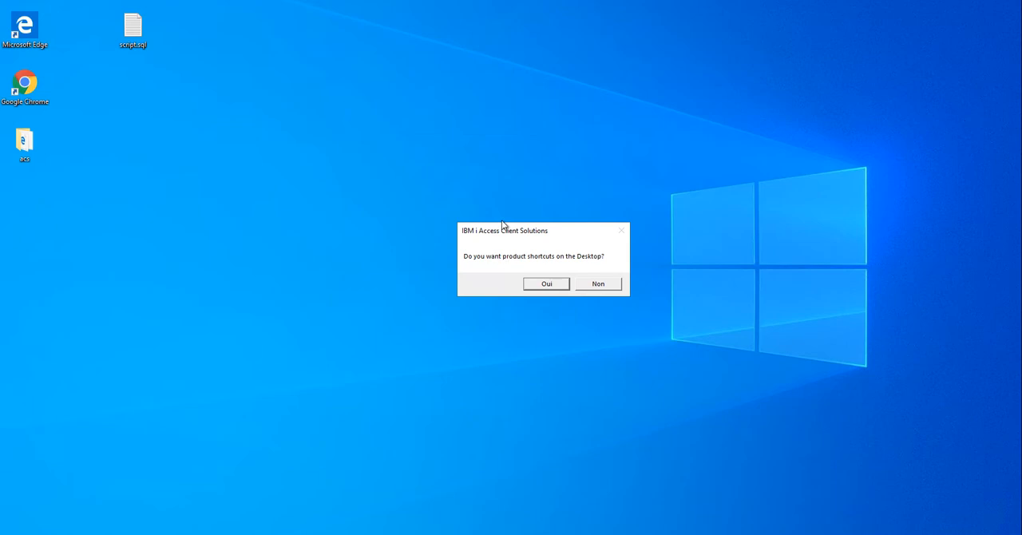
{"action": "left_click", "coordinate": [551, 285]}
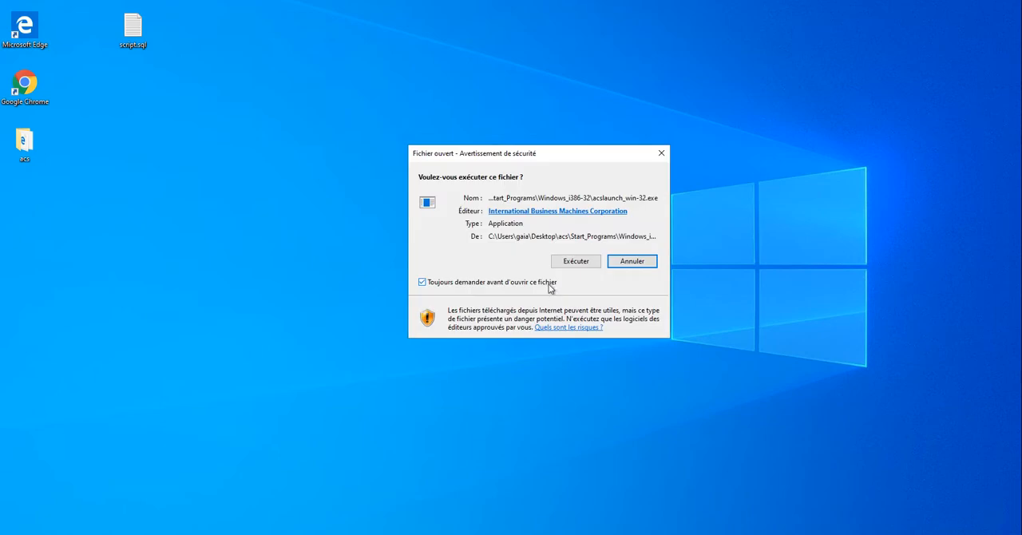
Run acslaunch_win-32.exe with its security prompt turned off for this file, and close the installation's completion message.
{"action": "left_click", "coordinate": [547, 280]}
{"action": "left_click", "coordinate": [574, 263]}
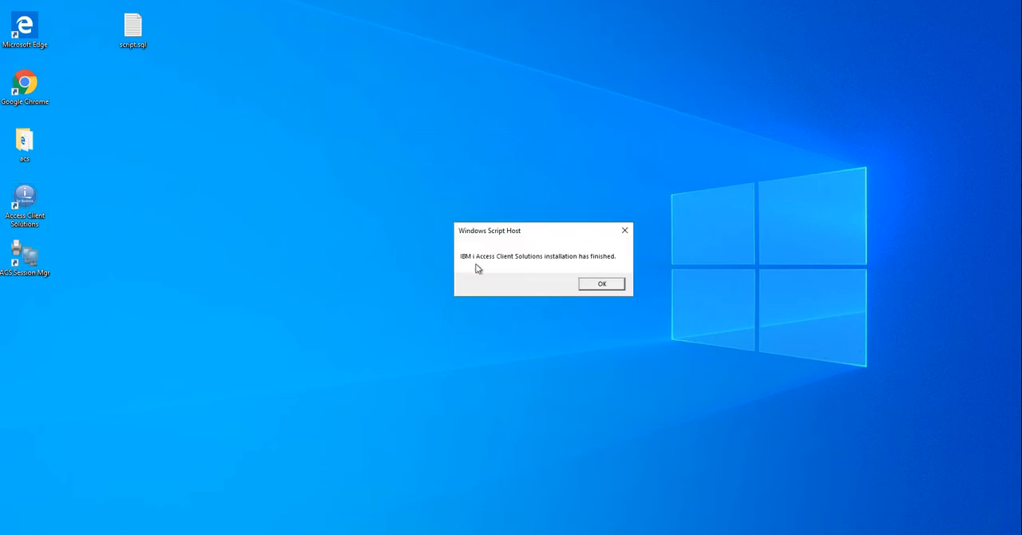
{"action": "left_click", "coordinate": [583, 284]}
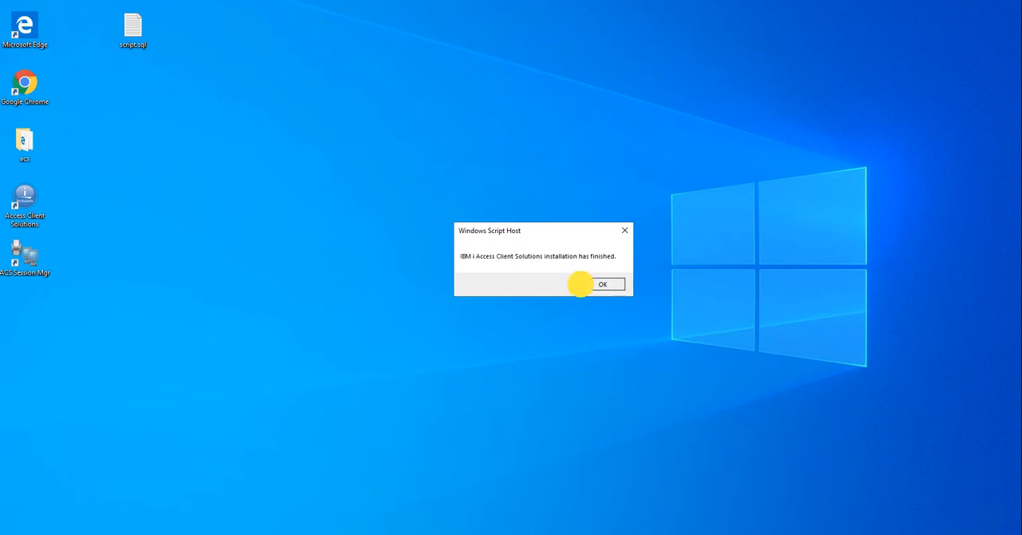
Launch Access Client Solutions from its desktop shortcut and read the descriptions of tasks such as Emulateur 5250 and Gestionnaire de session 5250.
{"action": "left_click", "coordinate": [27, 210]}
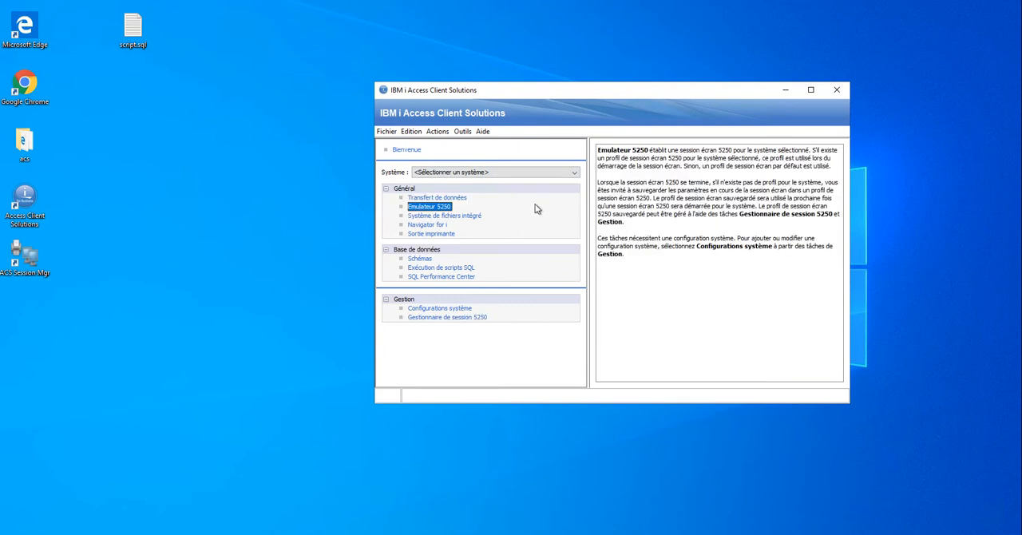
{"action": "left_click", "coordinate": [612, 235]}
{"action": "key", "text": "ctrl+a"}
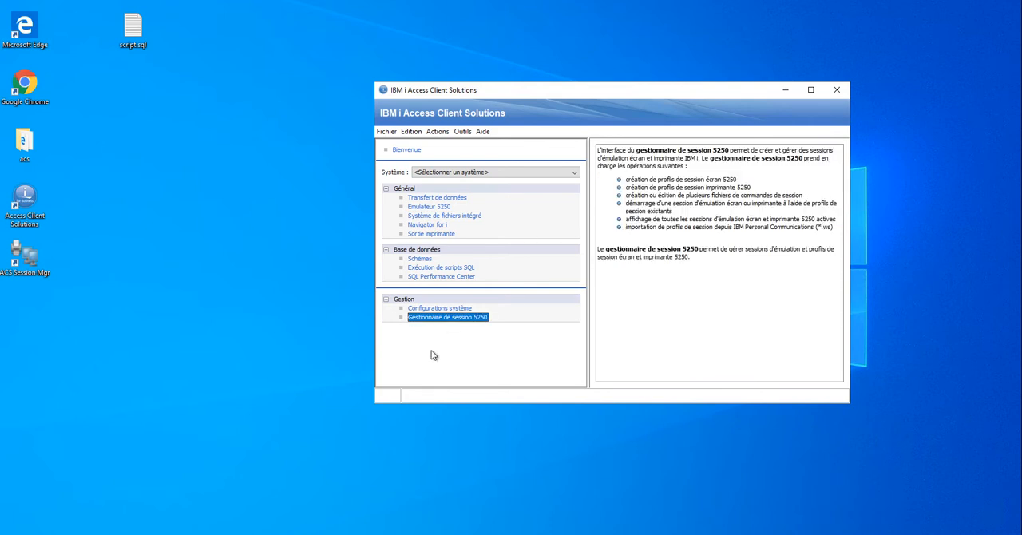
{"action": "left_click", "coordinate": [477, 361]}
Open the 5250 session manager from its desktop shortcut, look at its window, and close it.
{"action": "left_click", "coordinate": [25, 260]}
{"action": "double_click", "coordinate": [24, 257]}
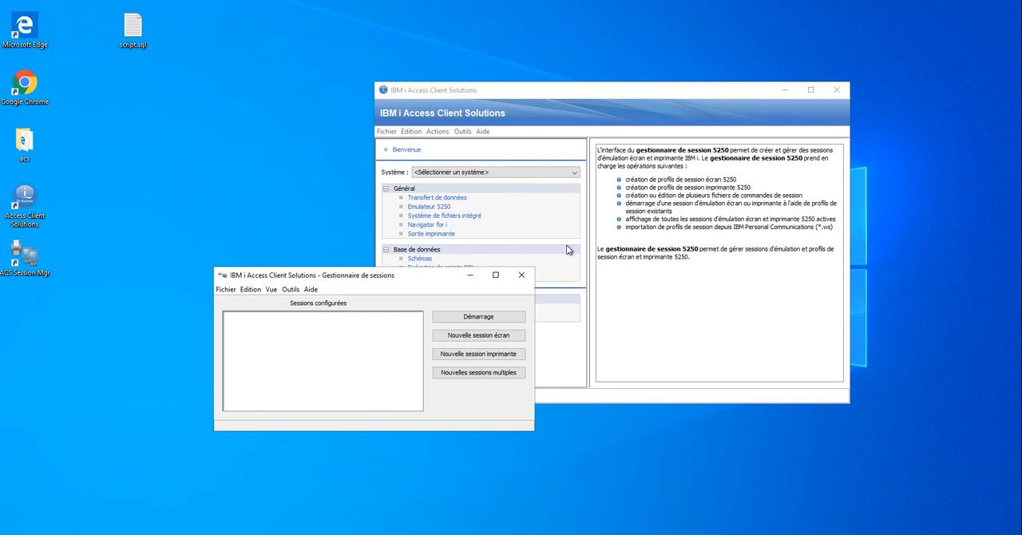
{"action": "left_click", "coordinate": [523, 276]}
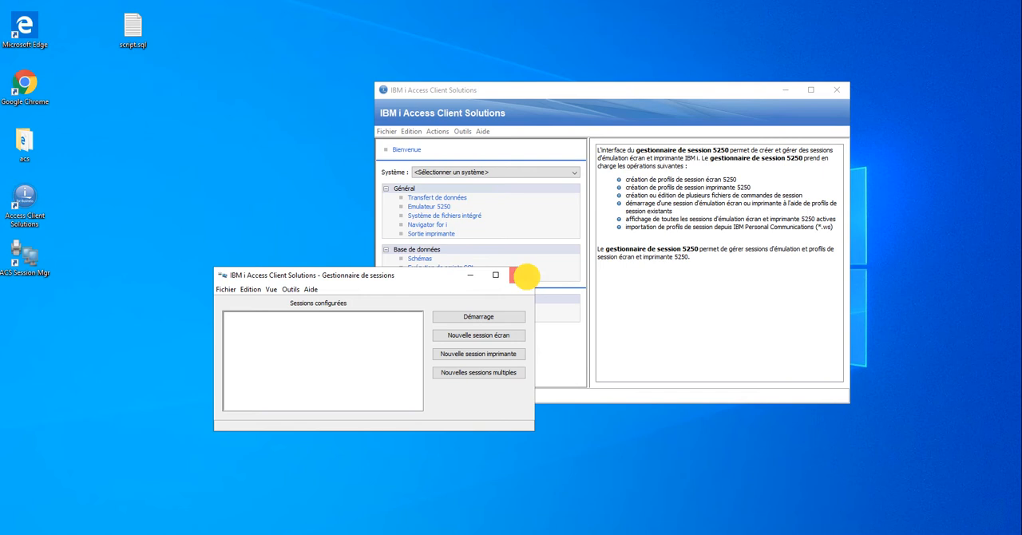
Display the version and Java information of the installed Access Client Solutions.
{"action": "left_click", "coordinate": [482, 130]}
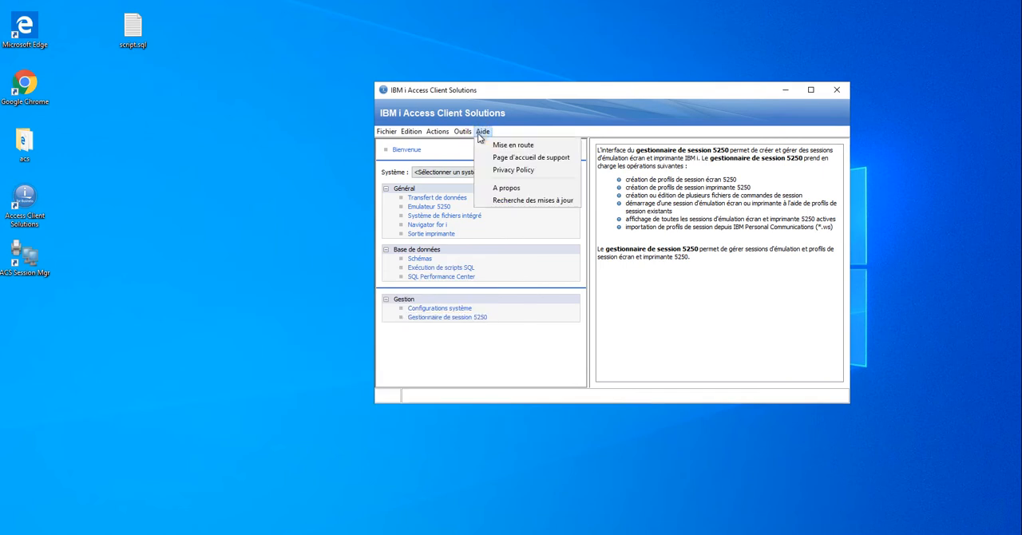
{"action": "left_click", "coordinate": [570, 189]}
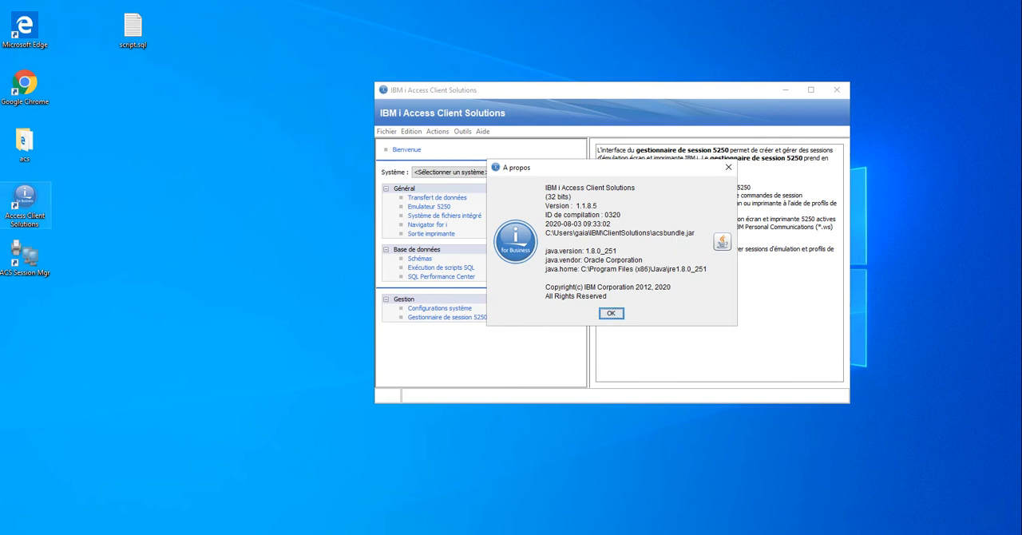
Delete the extracted acs folder from the desktop and close the A propos window.
{"action": "left_click", "coordinate": [14, 142]}
{"action": "left_click", "coordinate": [28, 143]}
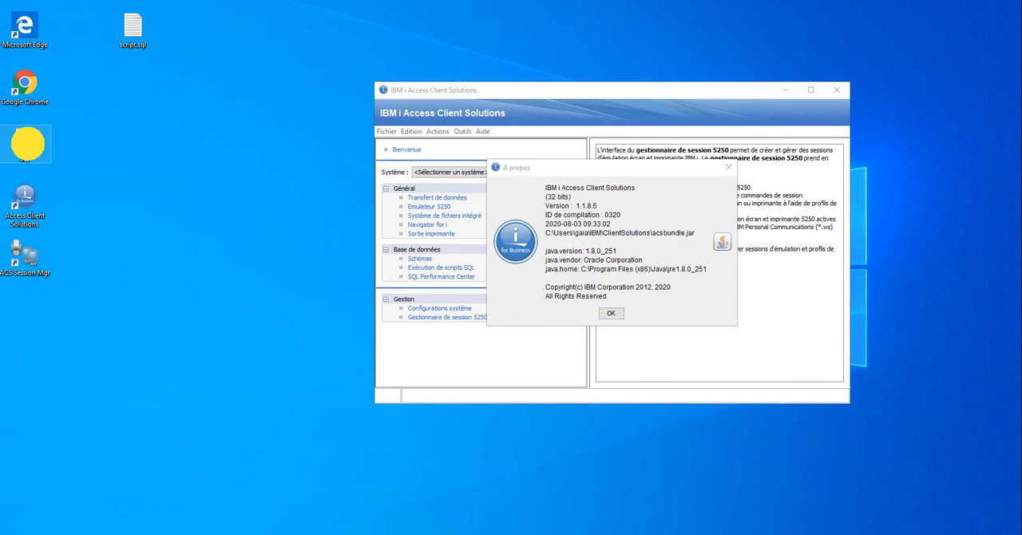
{"action": "right_click", "coordinate": [28, 144]}
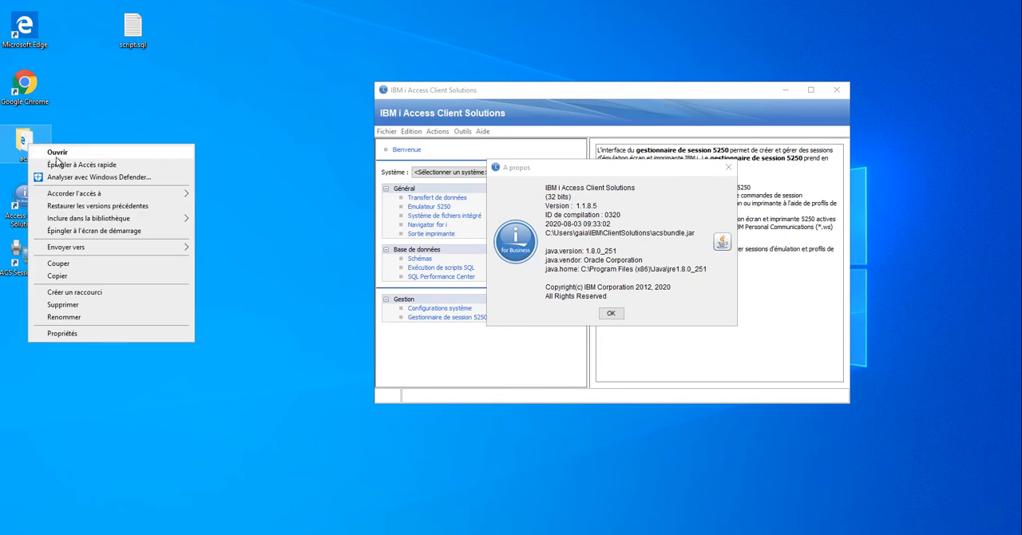
{"action": "left_click", "coordinate": [166, 303]}
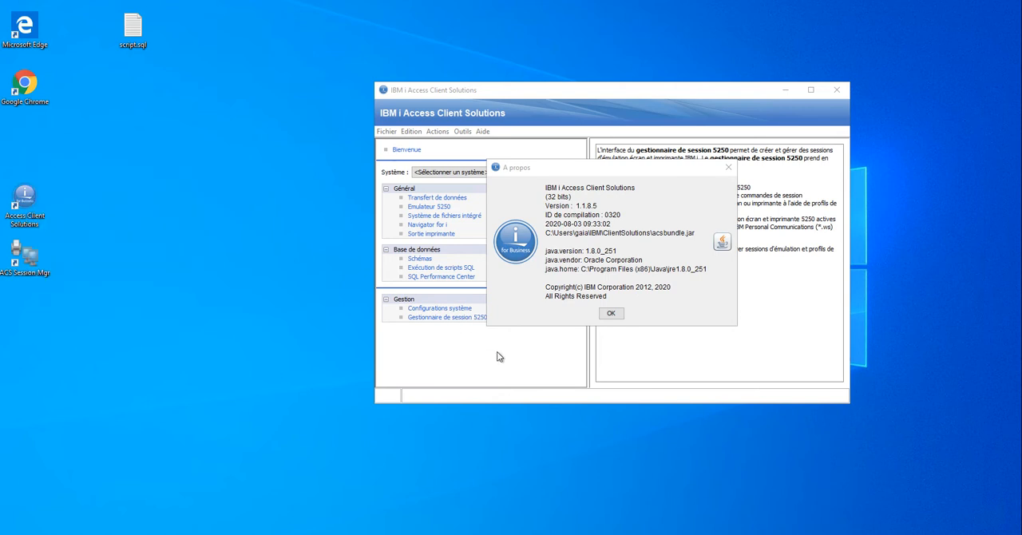
{"action": "left_click", "coordinate": [612, 313]}
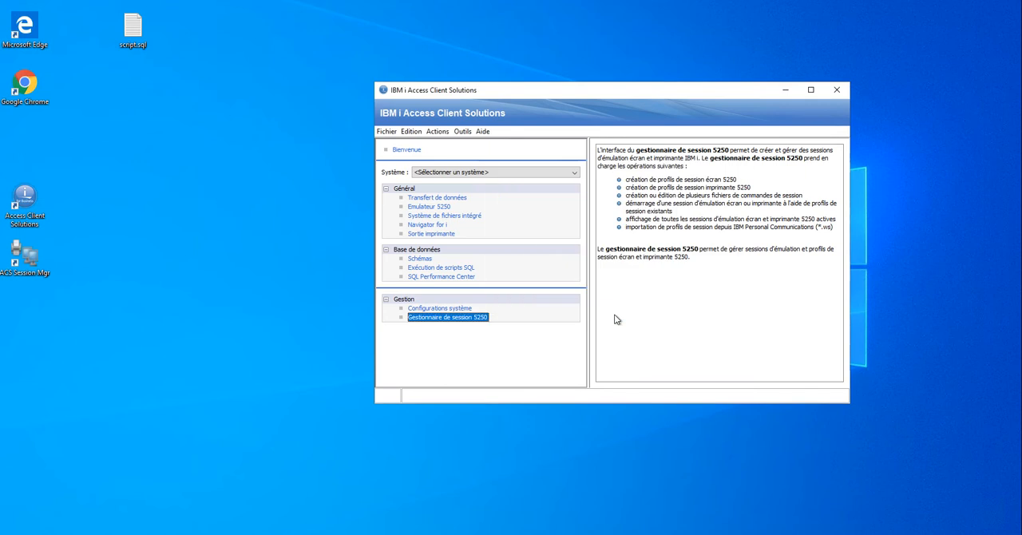
{"action": "left_click", "coordinate": [441, 276]}
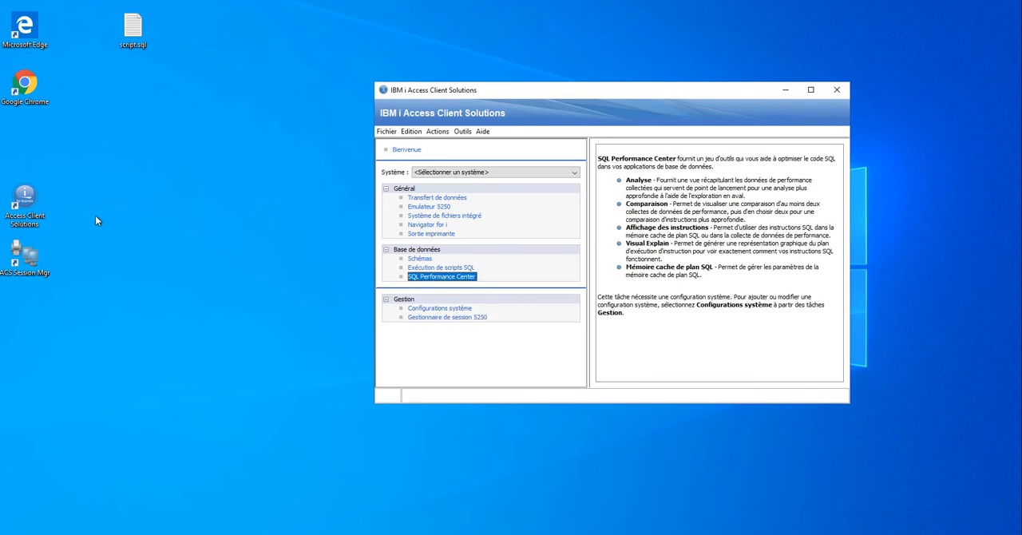
{"action": "double_click", "coordinate": [652, 343]}
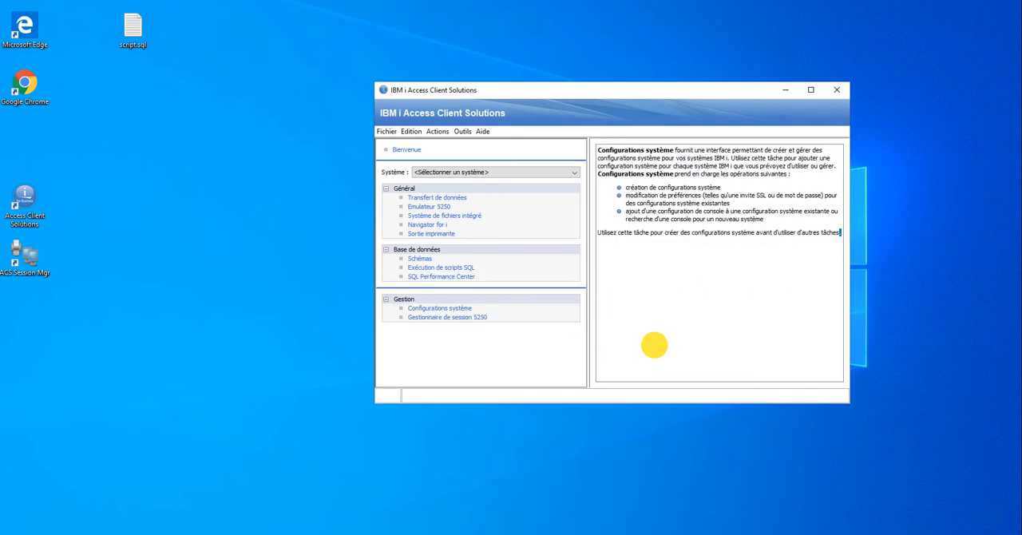
Associate the .hod, .bchx, .ws, .sql, .dttx and .dtfx extensions with Access Client Solutions, and close the information message.
{"action": "left_click", "coordinate": [438, 131]}
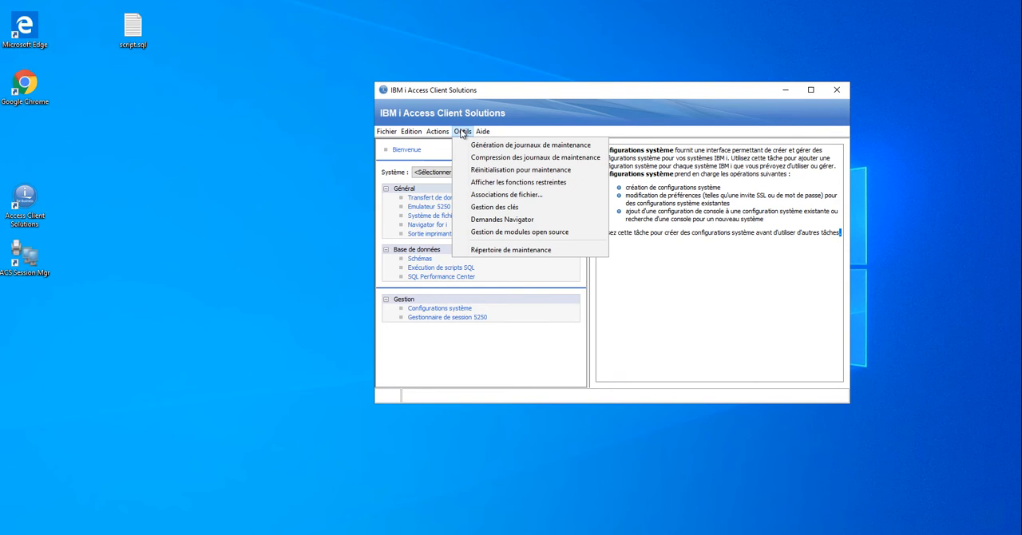
{"action": "mouse_move", "coordinate": [463, 131]}
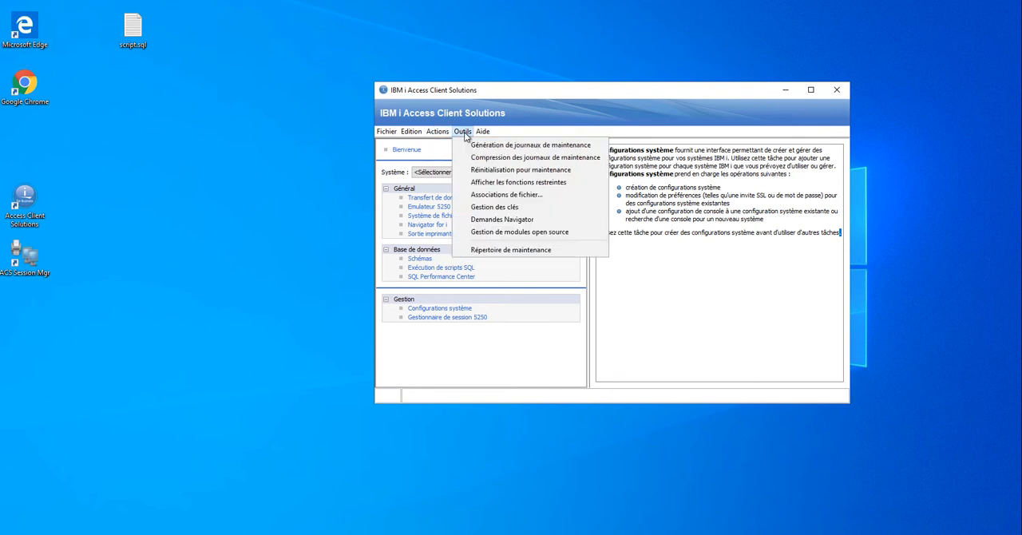
{"action": "left_click", "coordinate": [539, 195]}
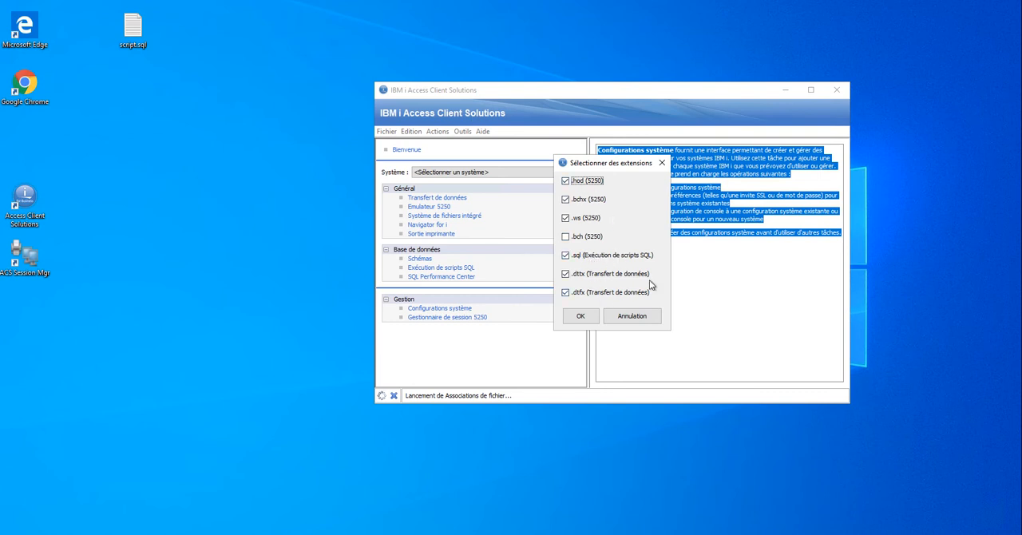
{"action": "left_click", "coordinate": [586, 317]}
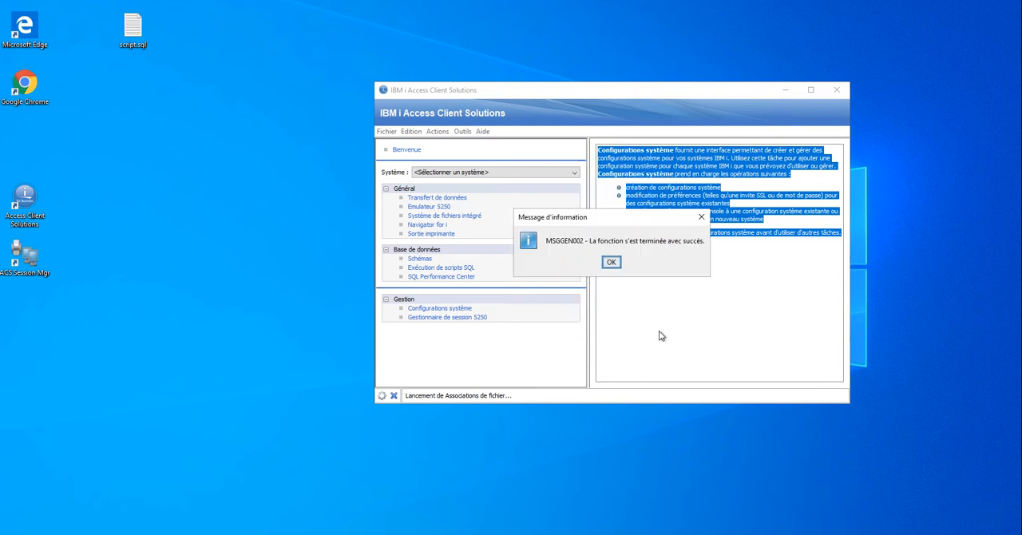
{"action": "left_click", "coordinate": [610, 262]}
{"action": "left_click", "coordinate": [646, 281]}
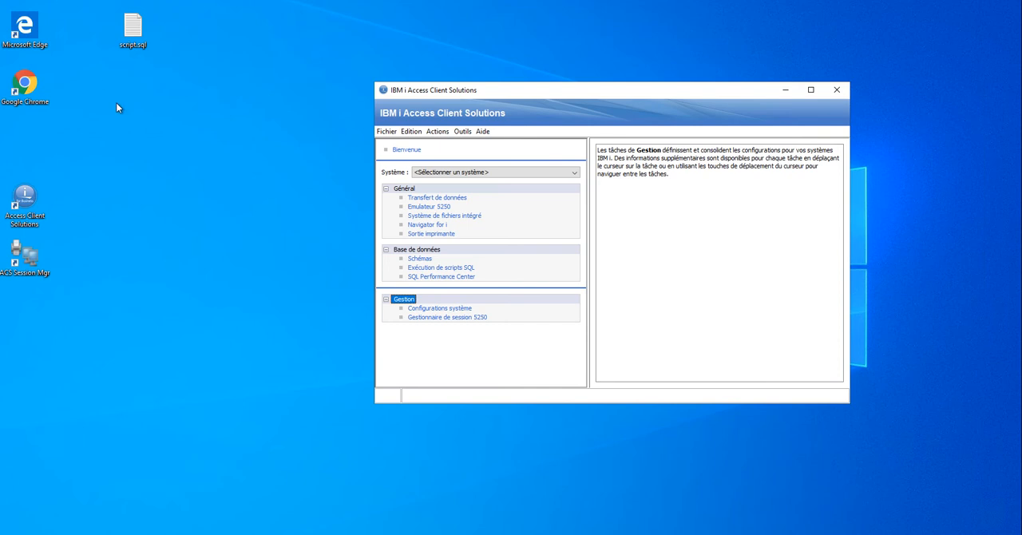
Open script.sql from the desktop in Exécution de scripts SQL and move its window down beside the main program window.
{"action": "left_click", "coordinate": [136, 44]}
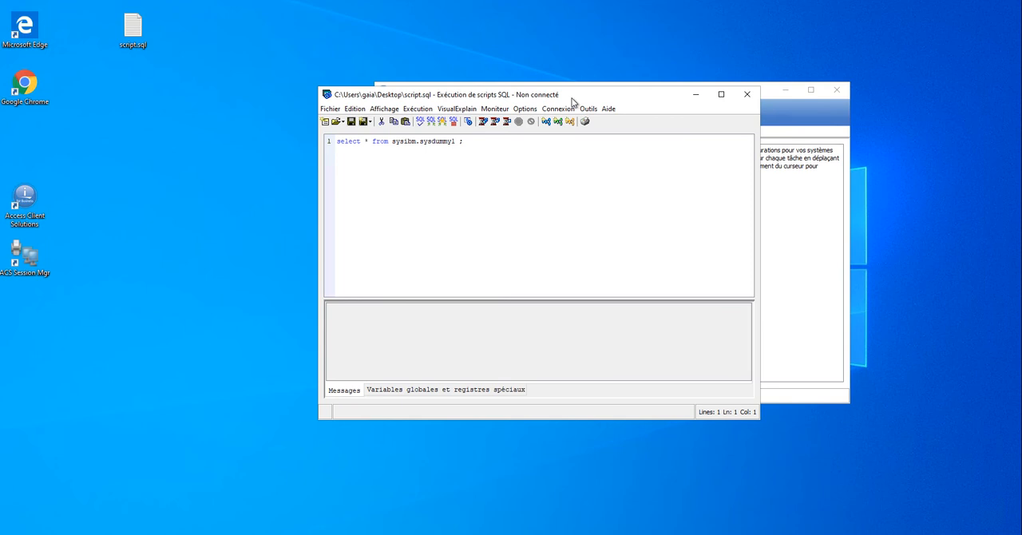
{"action": "left_click_drag", "start_coordinate": [570, 96], "coordinate": [411, 156]}
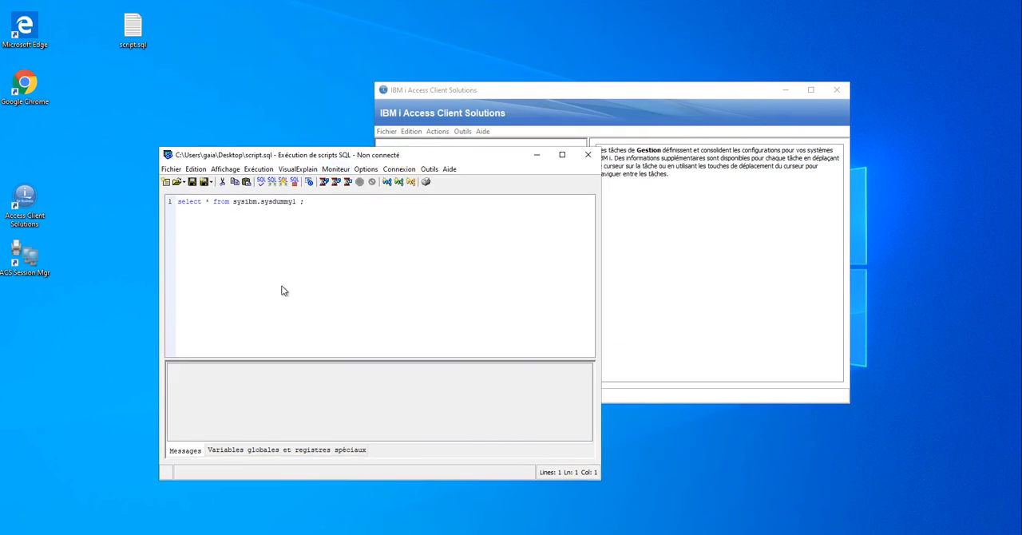
Check the version information of Exécution de scripts SQL, then close it and the script.sql window.
{"action": "left_click", "coordinate": [451, 169]}
{"action": "left_click", "coordinate": [490, 201]}
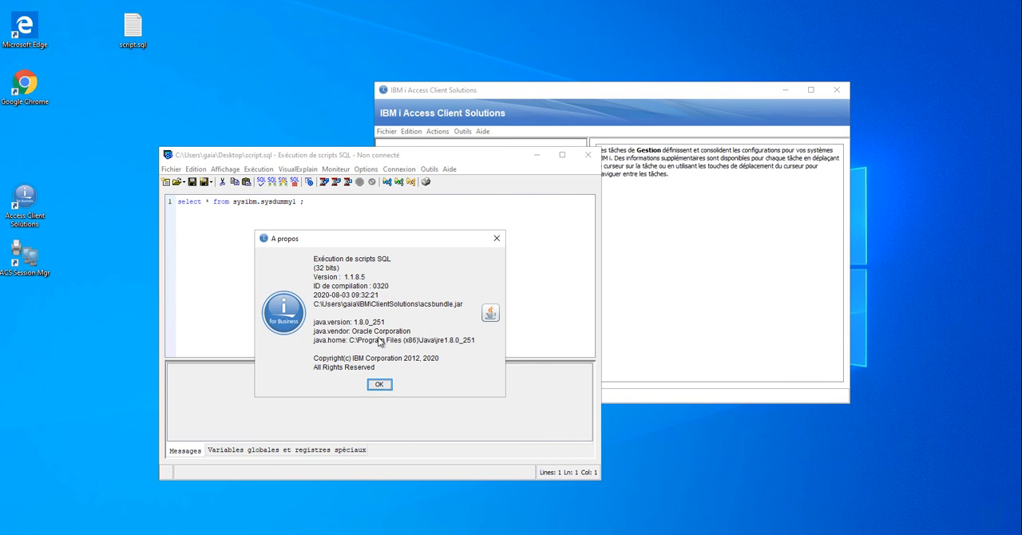
{"action": "left_click", "coordinate": [383, 386]}
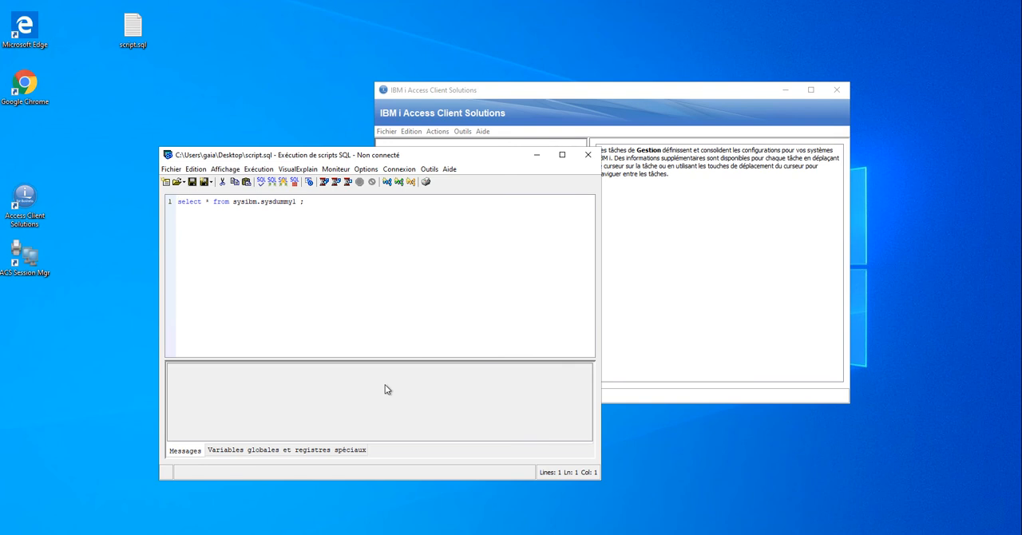
{"action": "left_click", "coordinate": [588, 154]}
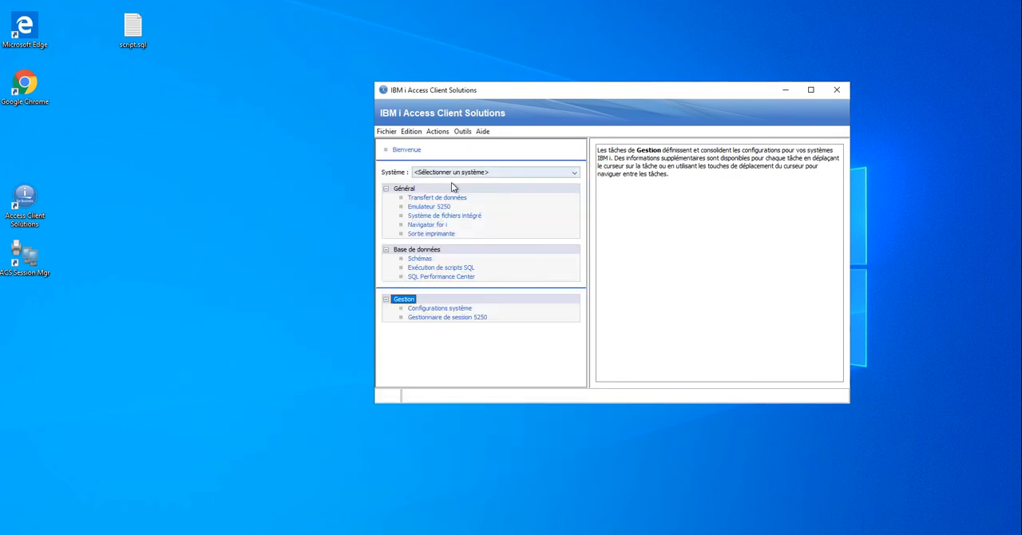